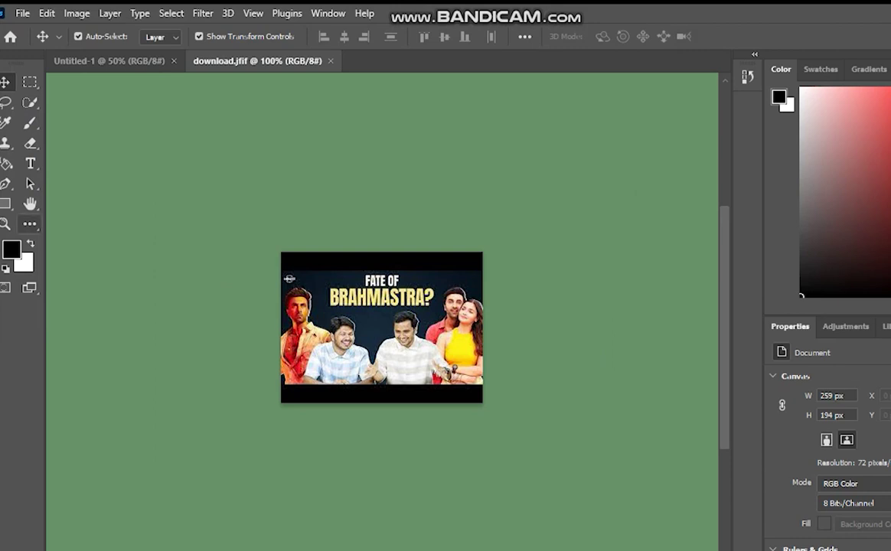
{"action": "key", "text": "z"}
{"action": "left_click", "coordinate": [299, 298], "text": "alt"}
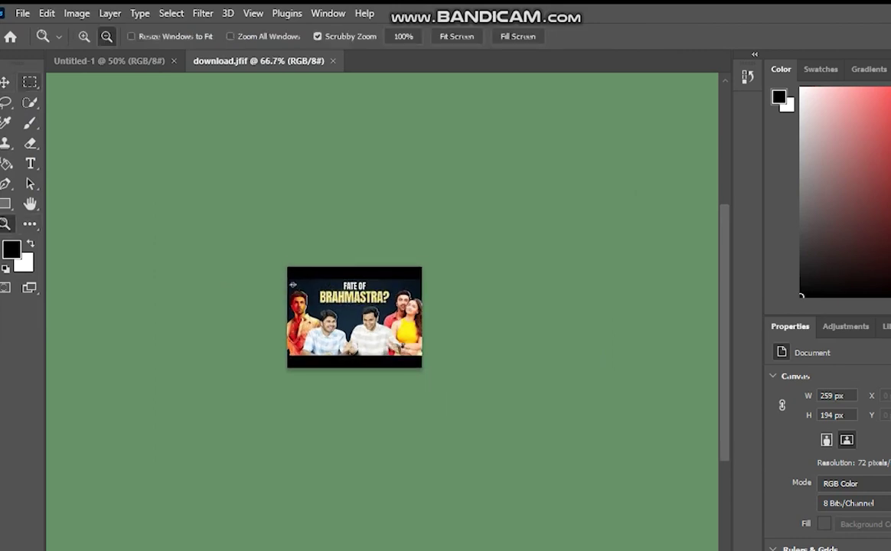
{"action": "left_click", "coordinate": [337, 320]}
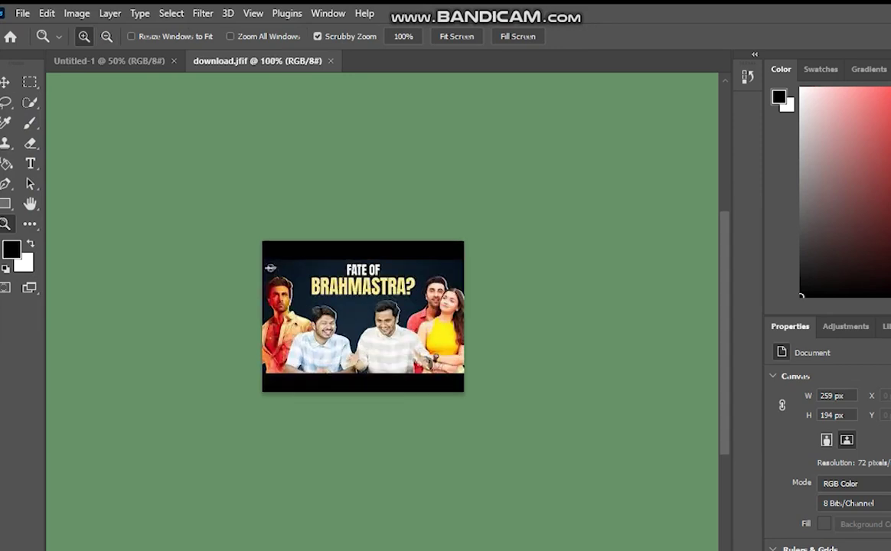
{"action": "left_click", "coordinate": [337, 321]}
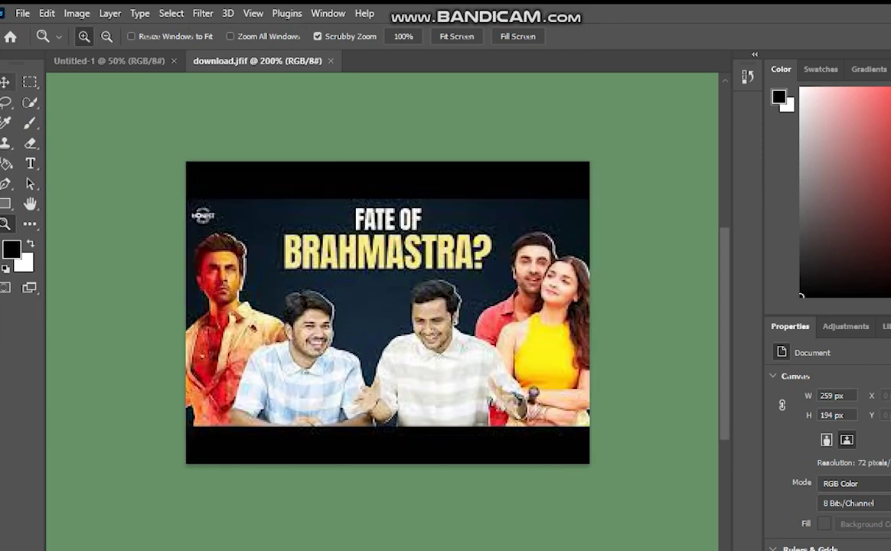
Open the movie poster image wp10472643gf from the Downloads folder.
{"action": "left_click", "coordinate": [5, 82]}
{"action": "left_click", "coordinate": [109, 61]}
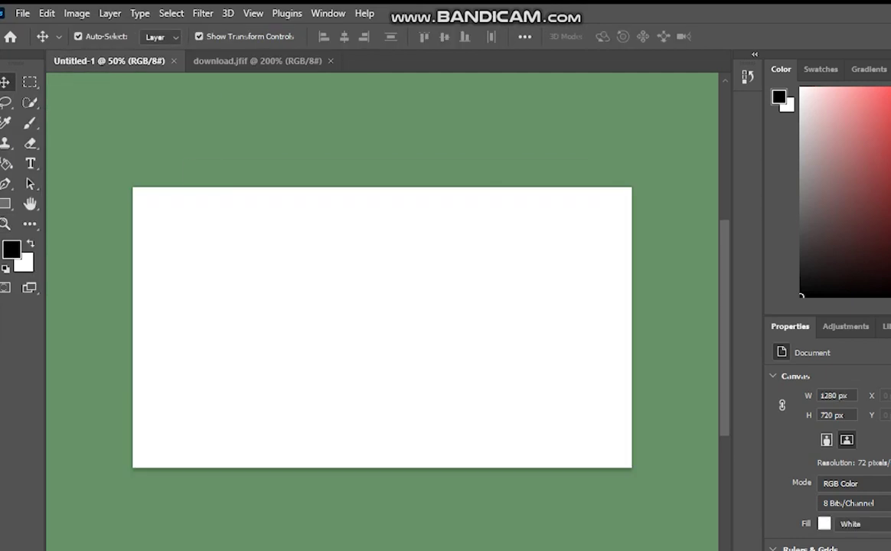
{"action": "left_click", "coordinate": [23, 13]}
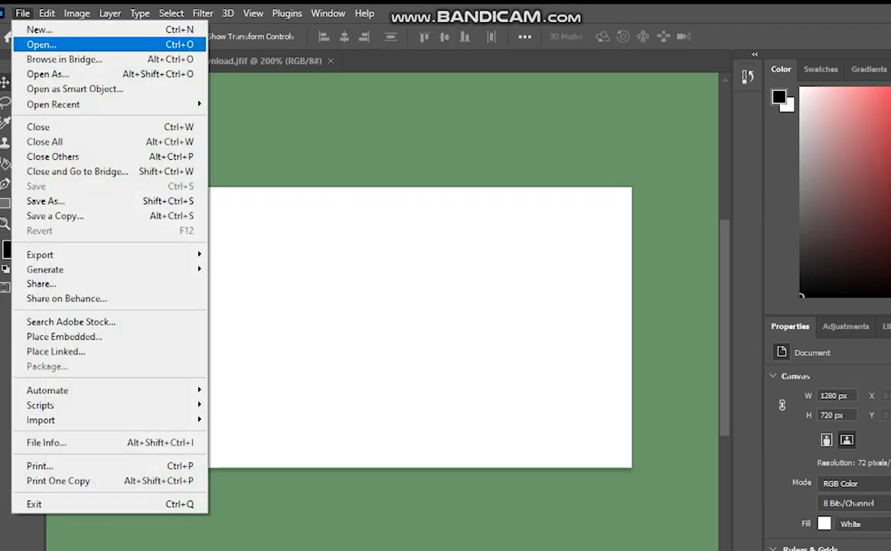
{"action": "left_click", "coordinate": [42, 44]}
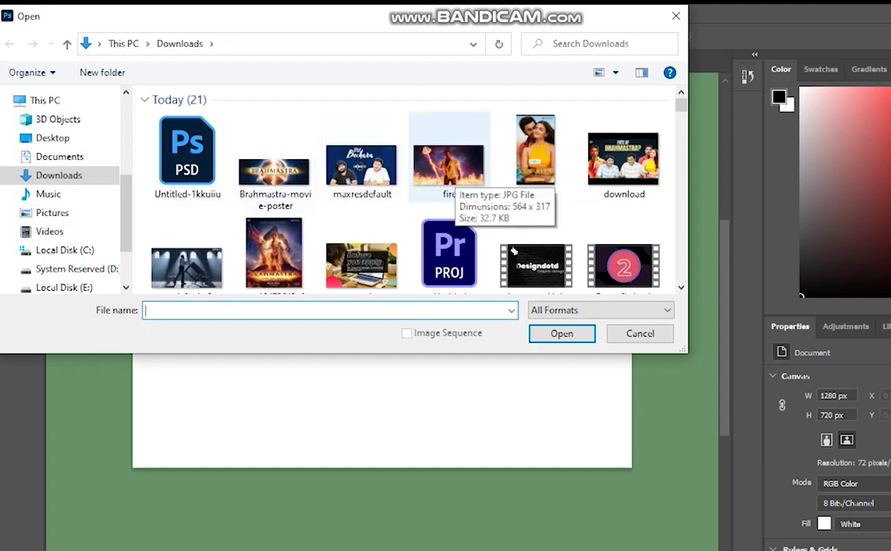
{"action": "left_click", "coordinate": [273, 253]}
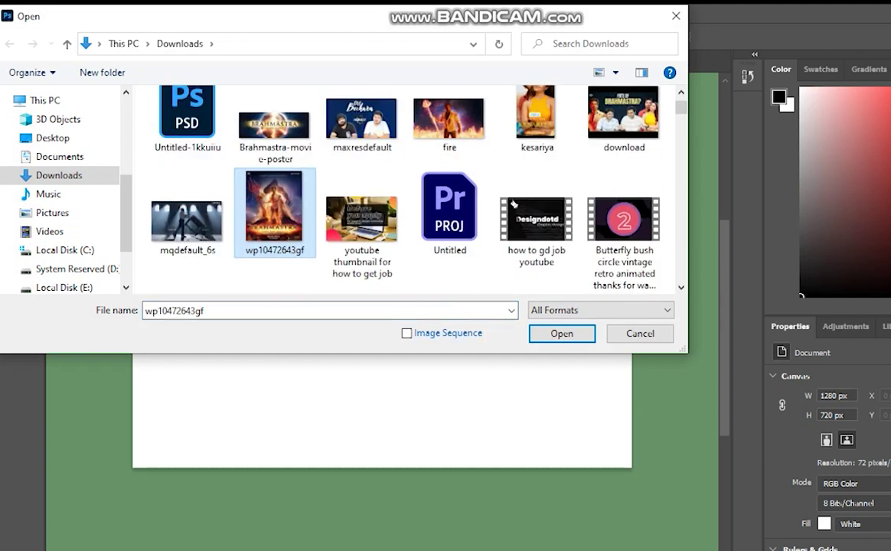
{"action": "left_click", "coordinate": [562, 333]}
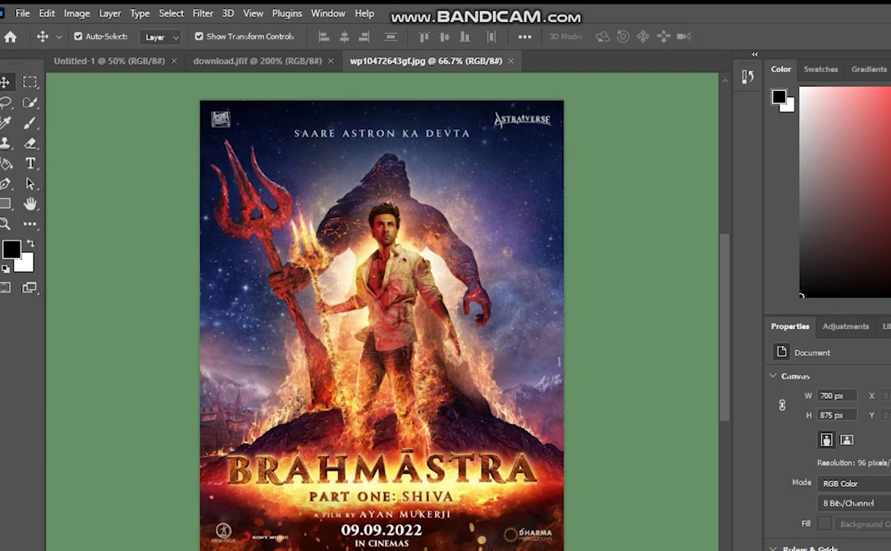
Sample the dark navy #0d1a3a from the poster's night sky with the Eyedropper as the foreground color.
{"action": "left_click", "coordinate": [6, 122]}
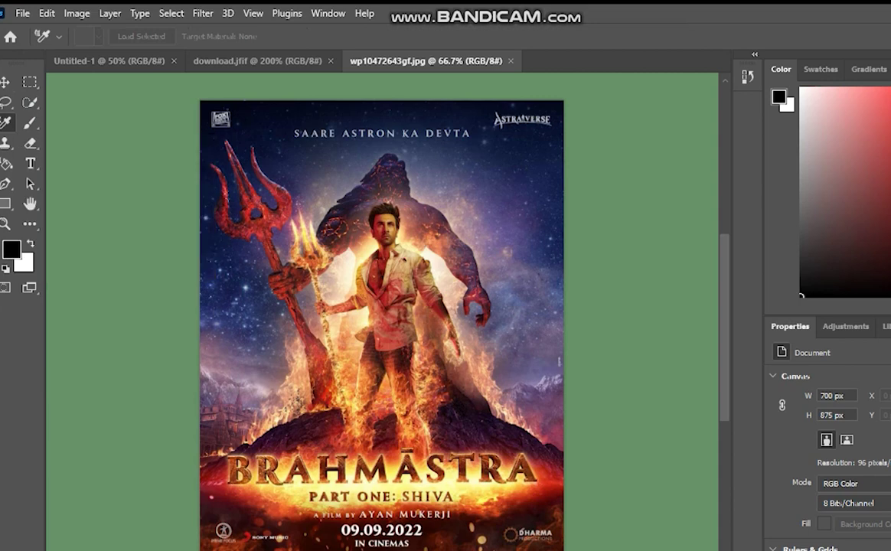
{"action": "left_click", "coordinate": [30, 121]}
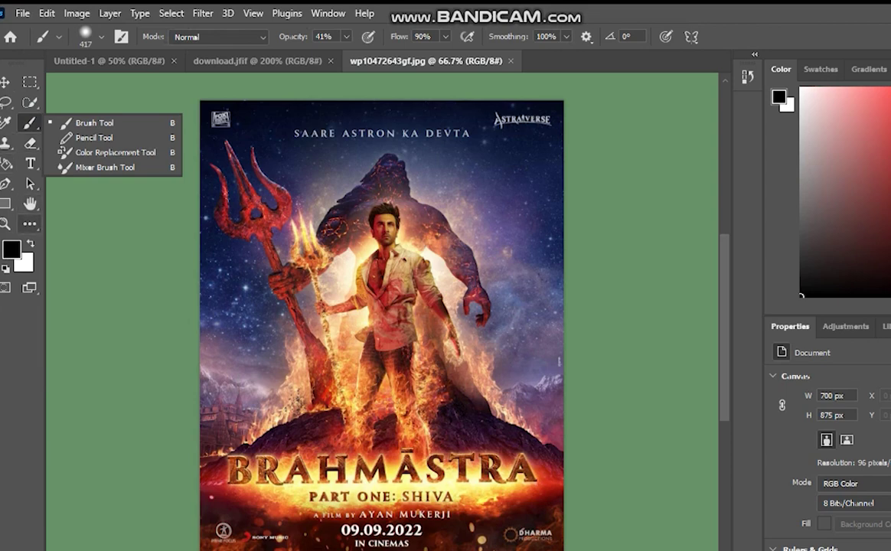
{"action": "left_click", "coordinate": [29, 223]}
{"action": "right_click", "coordinate": [29, 224]}
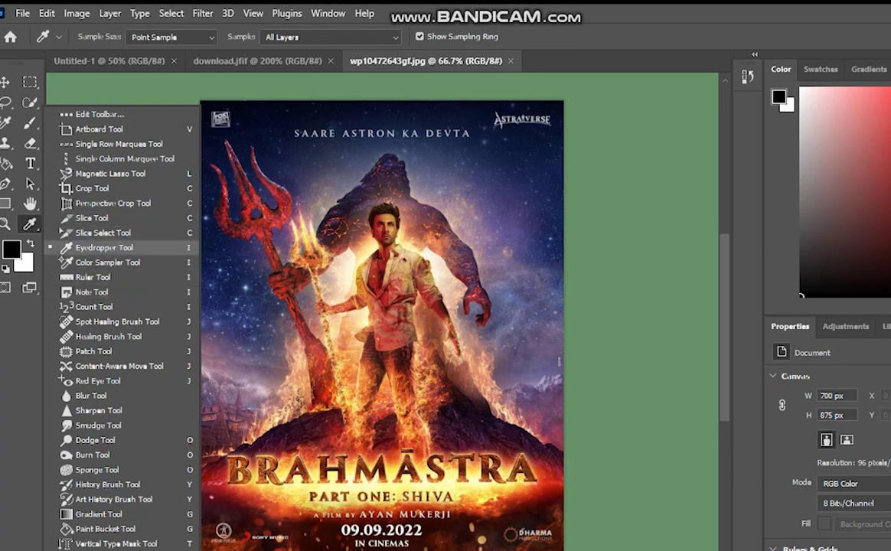
{"action": "left_click", "coordinate": [104, 249]}
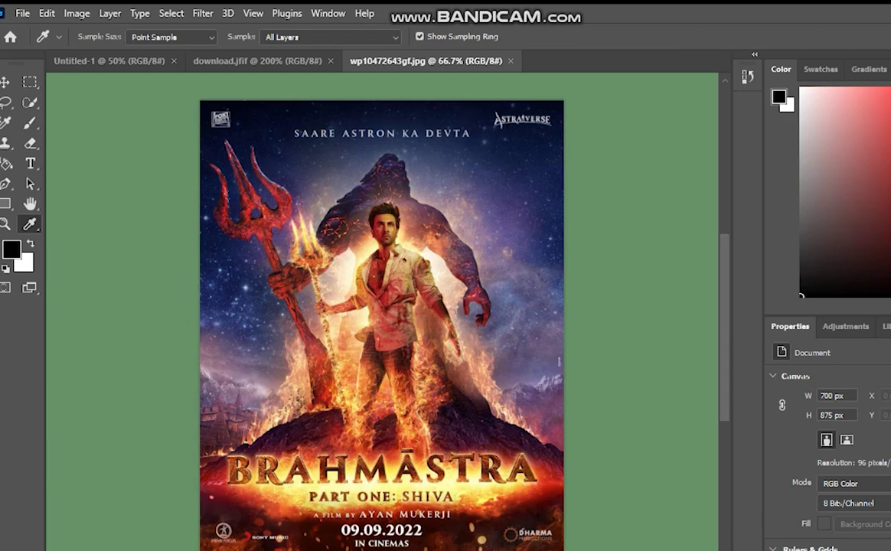
{"action": "left_click", "coordinate": [487, 170]}
{"action": "left_click", "coordinate": [479, 171]}
{"action": "left_click", "coordinate": [252, 135]}
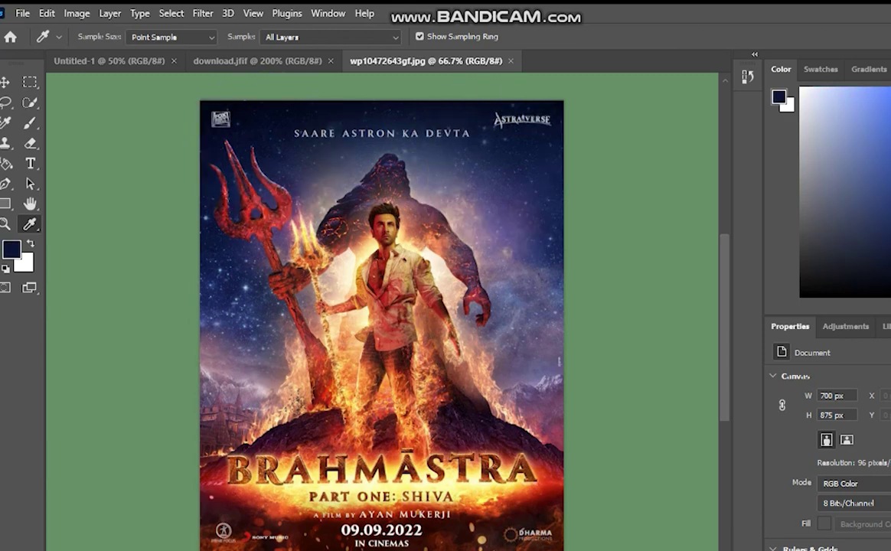
{"action": "left_click", "coordinate": [517, 230]}
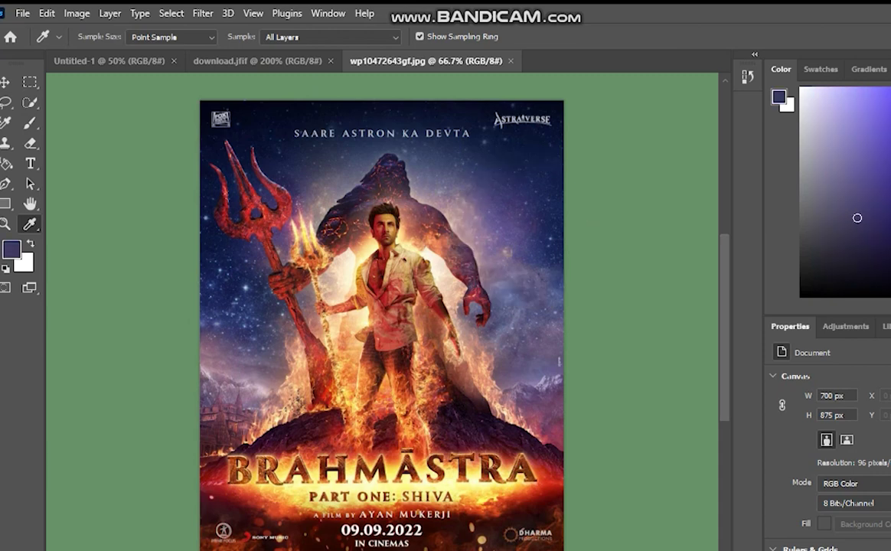
{"action": "left_click", "coordinate": [522, 144]}
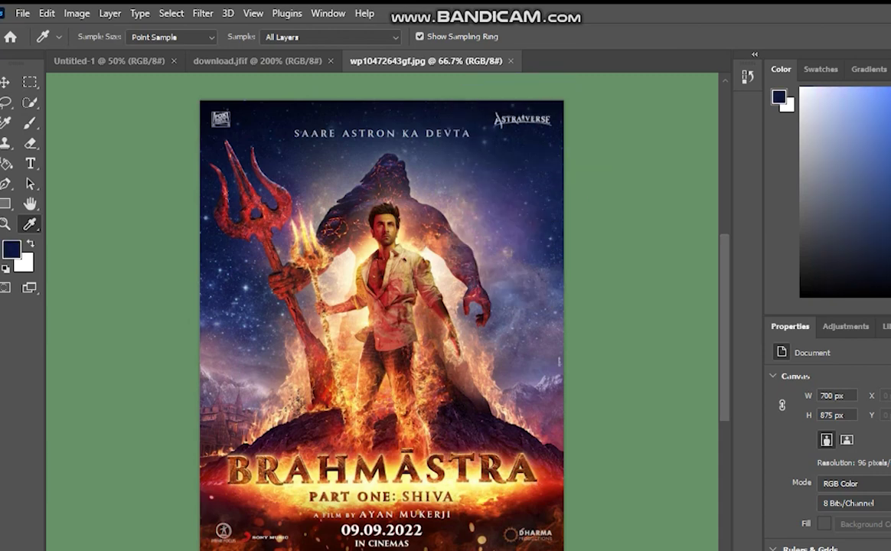
{"action": "left_click", "coordinate": [11, 250]}
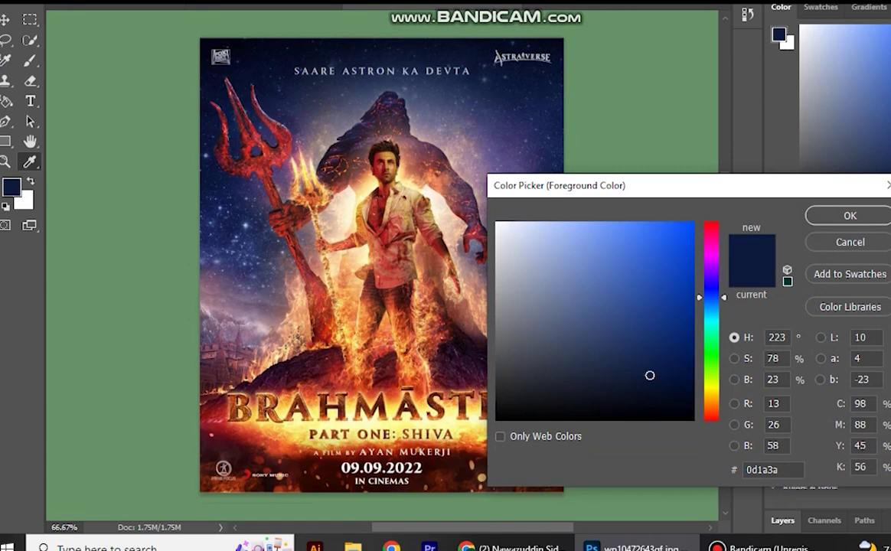
{"action": "left_click_drag", "start_coordinate": [780, 470], "coordinate": [746, 470]}
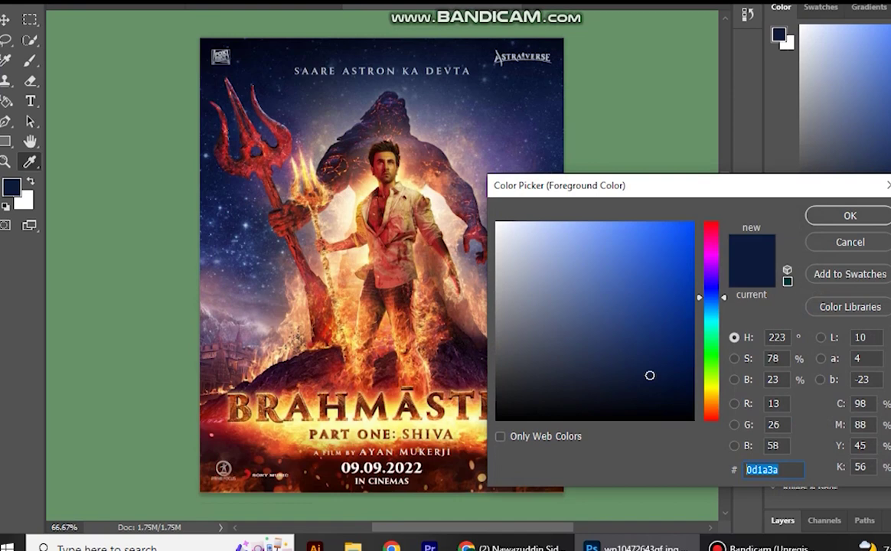
{"action": "key", "text": "Return"}
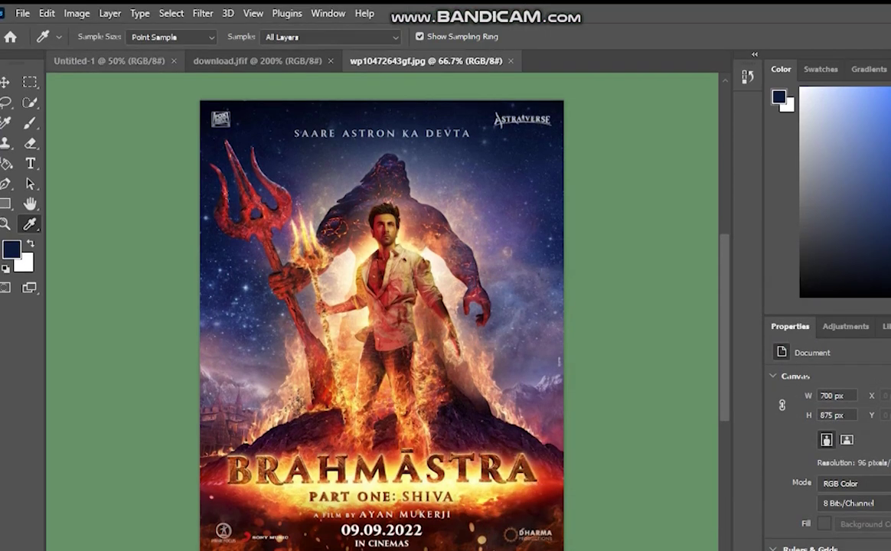
Draw a navy rectangle of about 1254 × 717 px over the white canvas of Untitled-1.
{"action": "left_click", "coordinate": [110, 61]}
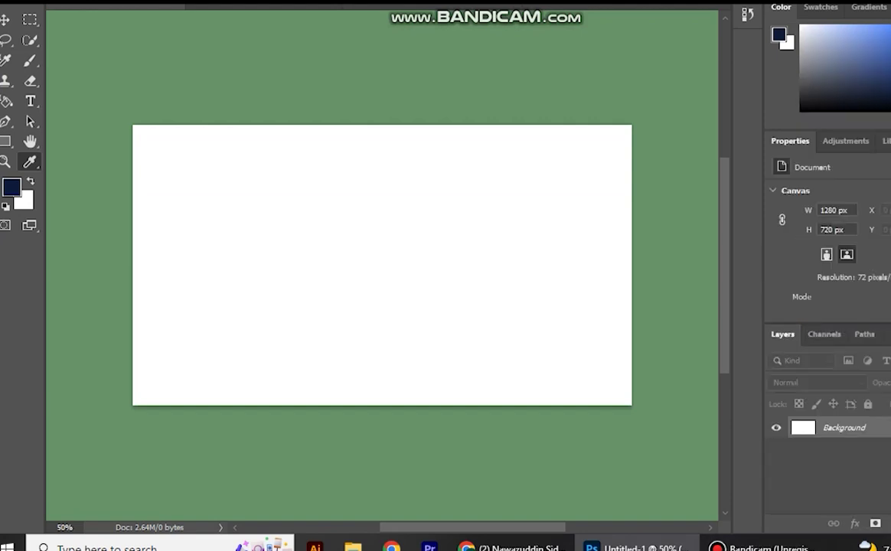
{"action": "left_click", "coordinate": [5, 141]}
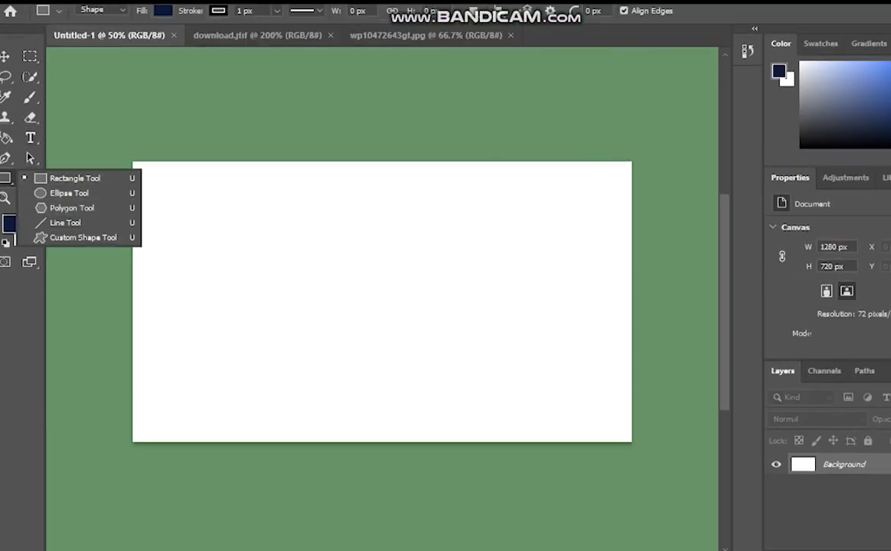
{"action": "left_click", "coordinate": [74, 178]}
{"action": "left_click_drag", "start_coordinate": [143, 160], "coordinate": [631, 438]}
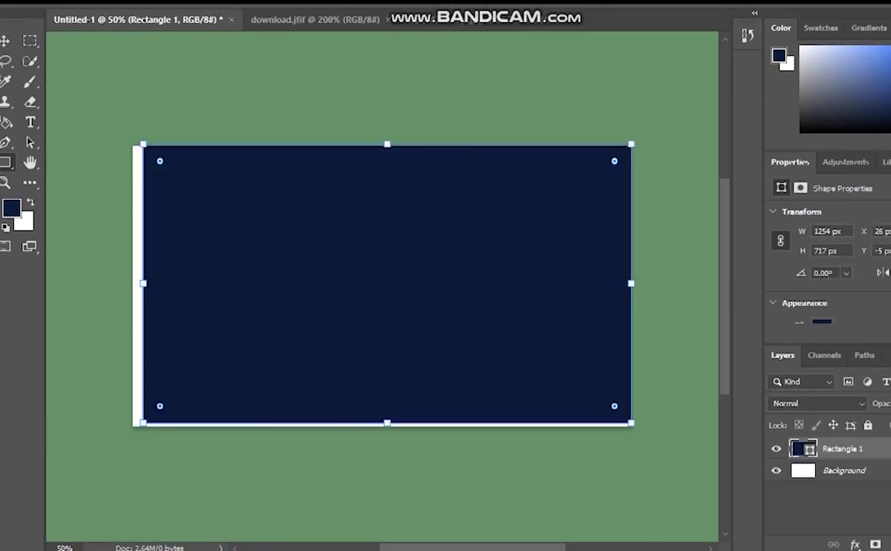
Enlarge the navy rectangle to about 1371 × 753 px so it covers the whole canvas.
{"action": "left_click_drag", "start_coordinate": [143, 230], "coordinate": [123, 235]}
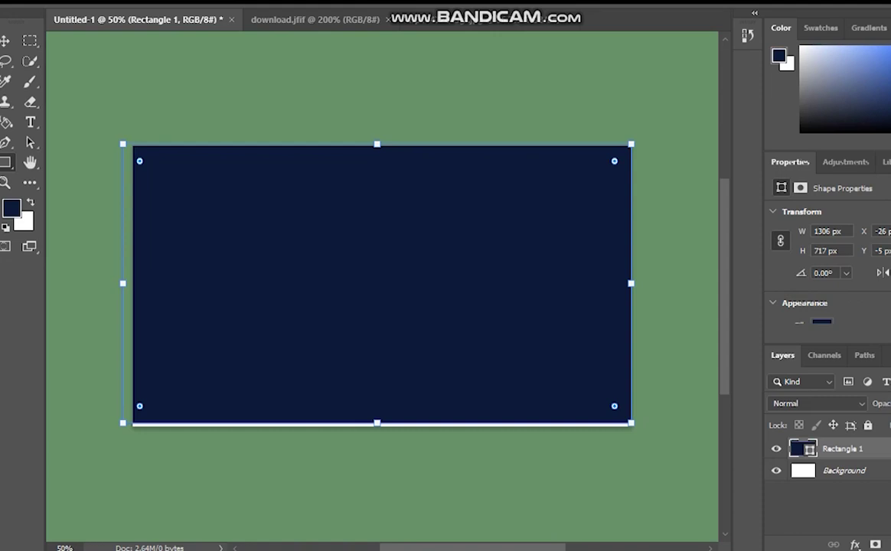
{"action": "left_click_drag", "start_coordinate": [377, 465], "coordinate": [377, 478]}
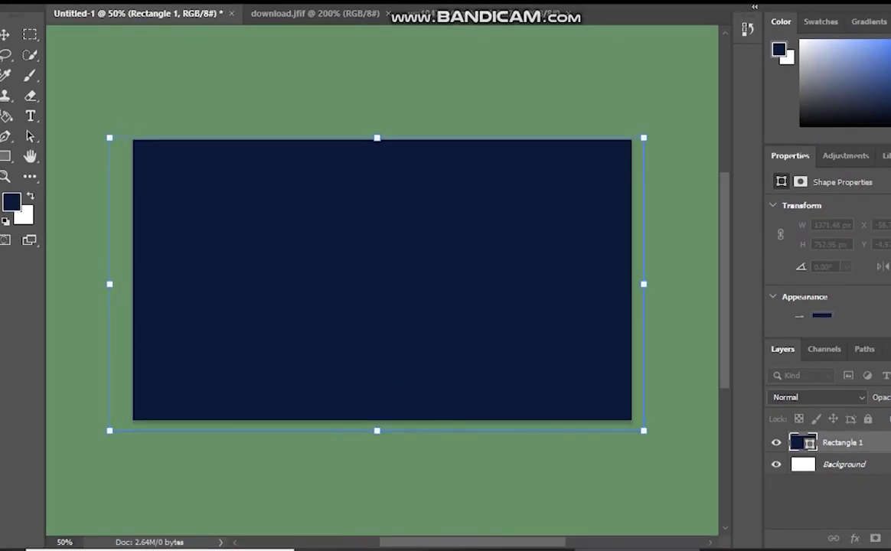
{"action": "left_click", "coordinate": [761, 37]}
{"action": "left_click", "coordinate": [677, 132]}
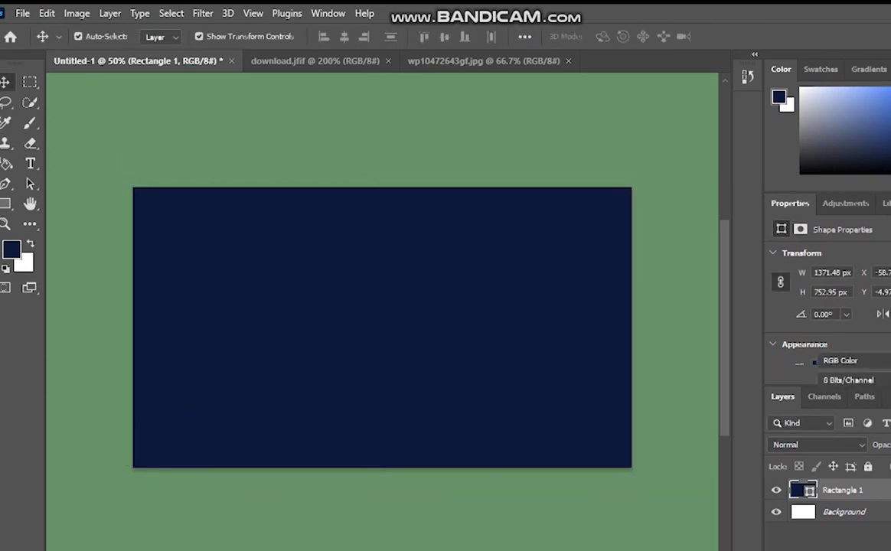
Open the image fire from the Downloads folder after checking the poster and the reference thumbnail.
{"action": "left_click", "coordinate": [433, 62]}
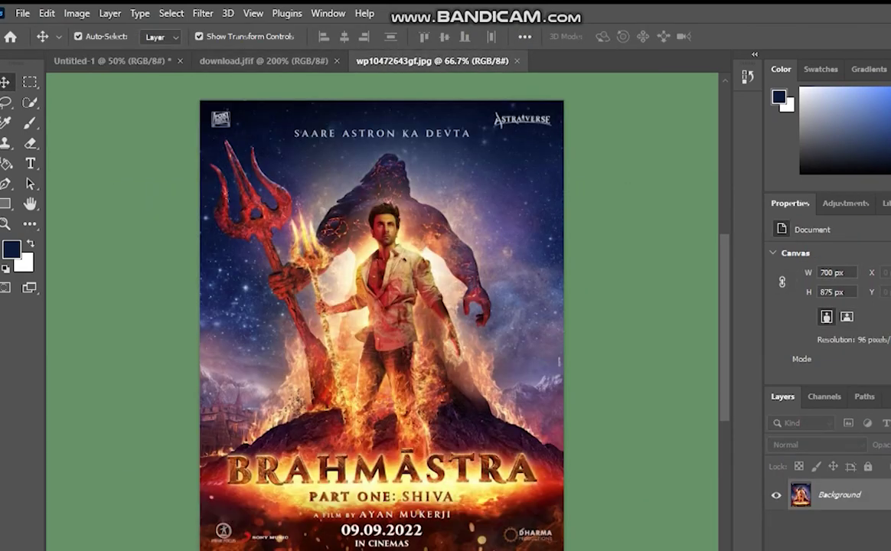
{"action": "left_click", "coordinate": [264, 61]}
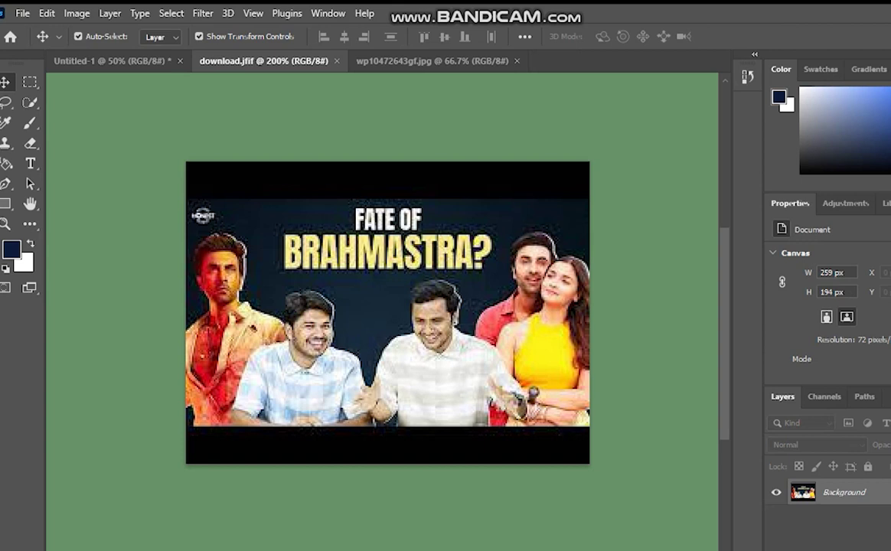
{"action": "left_click", "coordinate": [111, 60]}
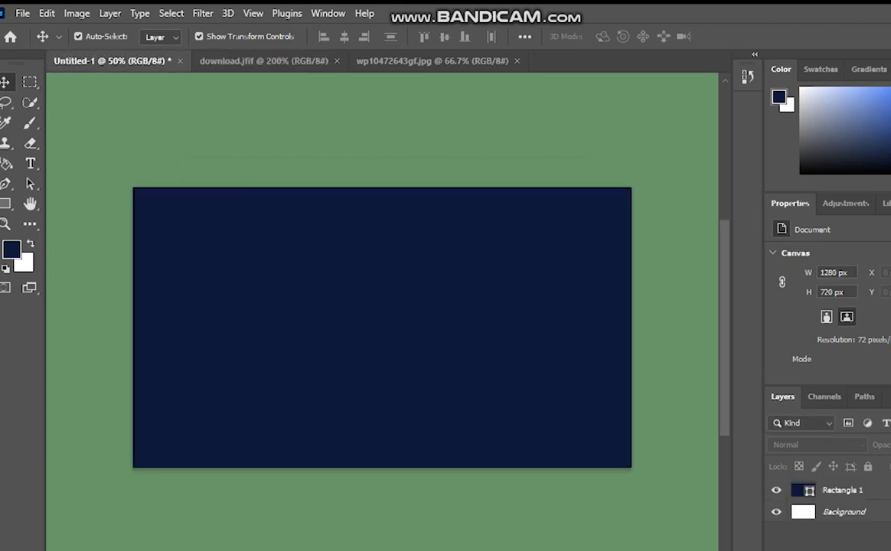
{"action": "left_click", "coordinate": [23, 13]}
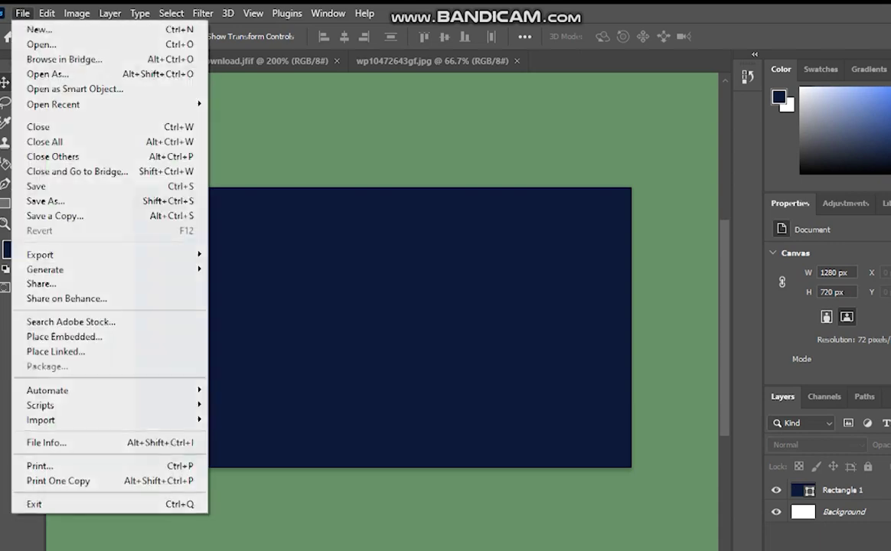
{"action": "left_click", "coordinate": [42, 45]}
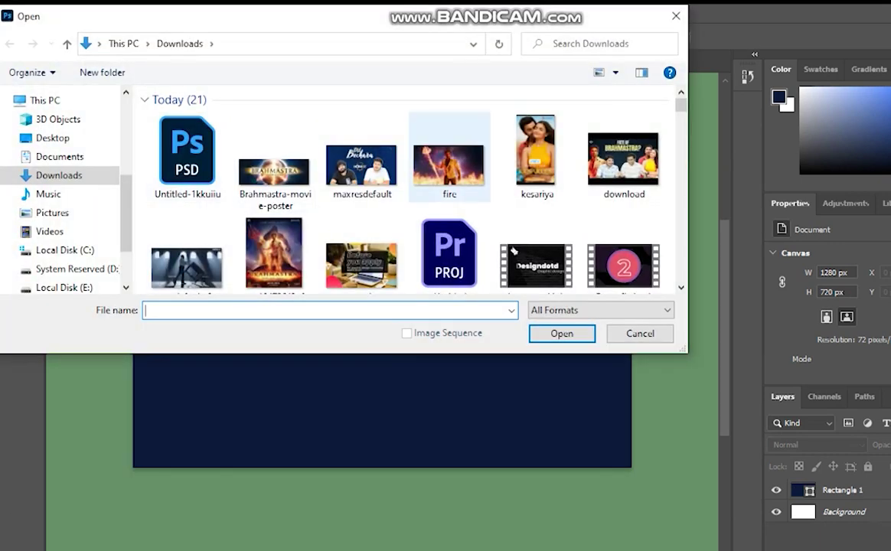
{"action": "left_click", "coordinate": [449, 165]}
{"action": "double_click", "coordinate": [449, 164]}
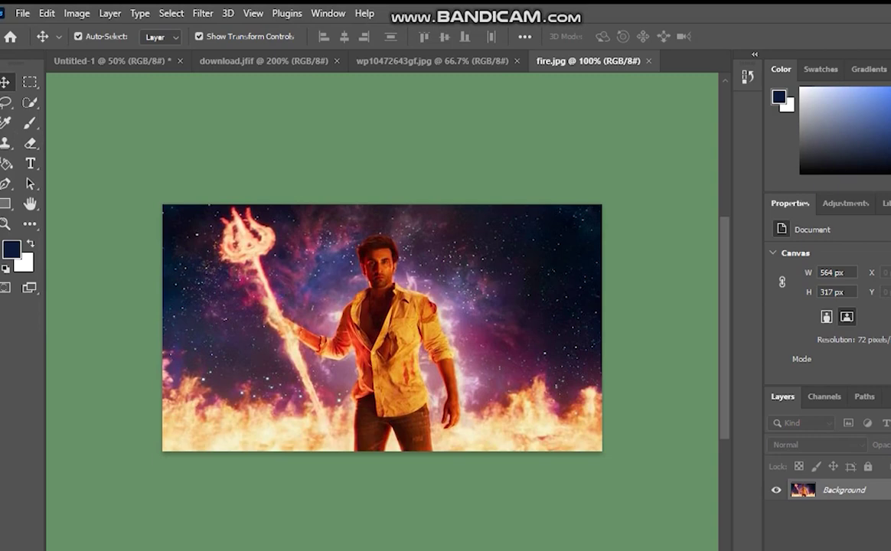
Mask out the background around the man in fire.jpg and bring the cutout into Untitled-1.
{"action": "key", "text": "ctrl+t"}
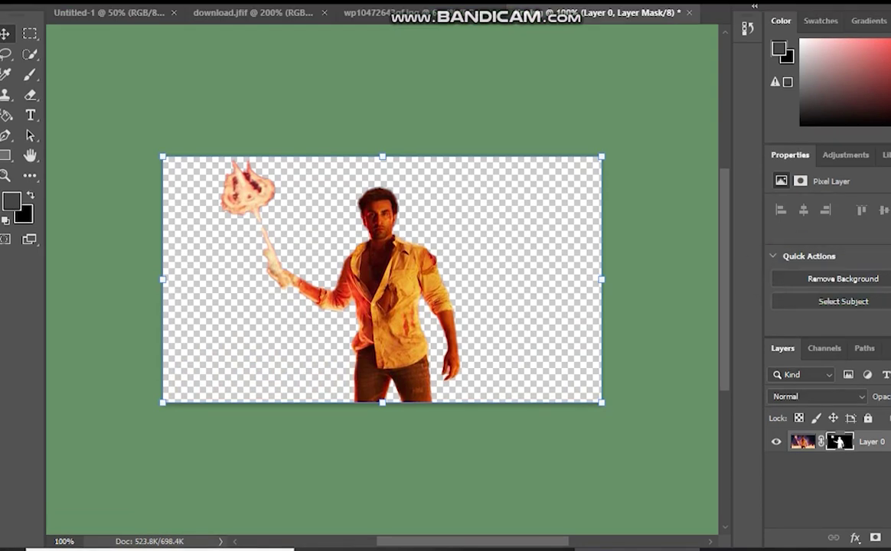
{"action": "left_click_drag", "start_coordinate": [393, 267], "coordinate": [157, 16]}
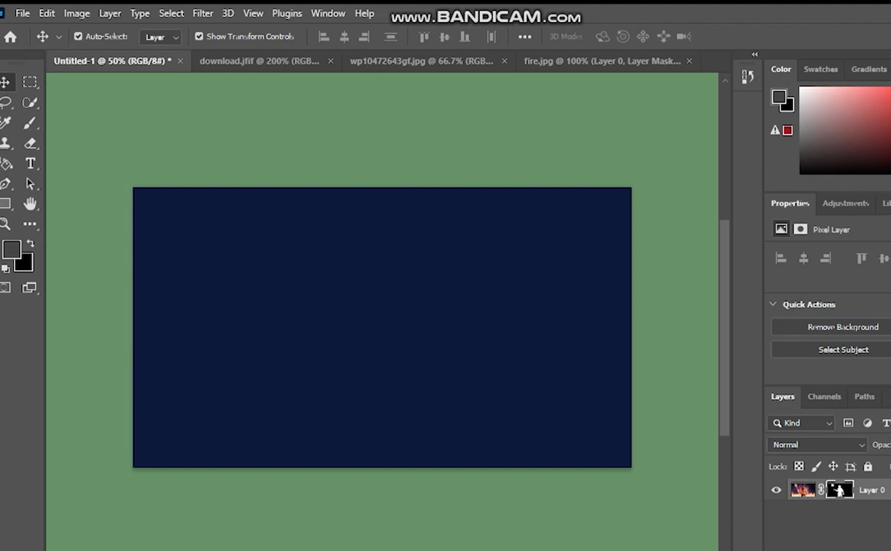
{"action": "left_click_drag", "start_coordinate": [111, 60], "coordinate": [230, 329]}
Scale up the man's cutout and move it to the lower-left corner of the navy canvas.
{"action": "left_click_drag", "start_coordinate": [341, 392], "coordinate": [528, 497]}
{"action": "key", "text": "Return"}
{"action": "left_click_drag", "start_coordinate": [338, 411], "coordinate": [283, 360]}
{"action": "left_click_drag", "start_coordinate": [303, 272], "coordinate": [207, 293]}
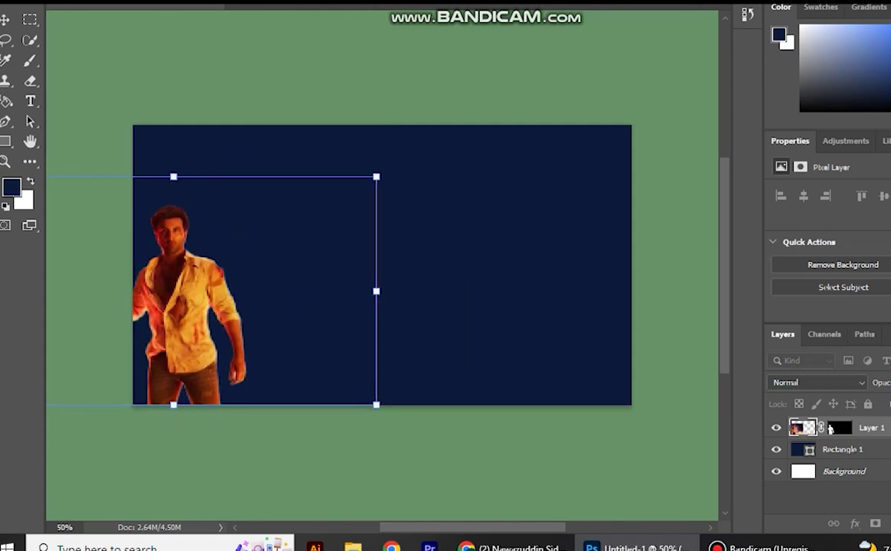
Enlarge the cutout layer to 1152 × 648 px and shift it slightly further left along the canvas's bottom edge.
{"action": "left_click_drag", "start_coordinate": [376, 177], "coordinate": [419, 153]}
{"action": "left_click_drag", "start_coordinate": [225, 300], "coordinate": [208, 300]}
{"action": "left_click", "coordinate": [5, 20]}
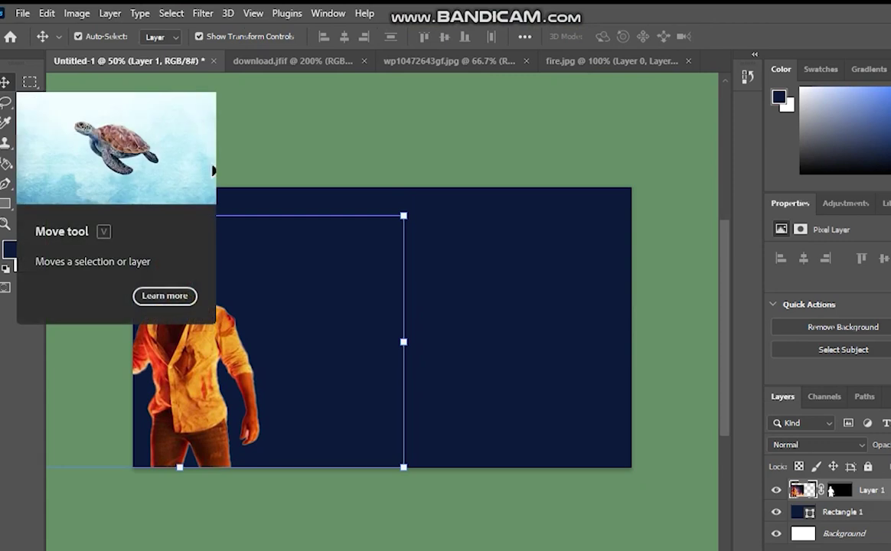
{"action": "left_click", "coordinate": [230, 165]}
{"action": "left_click", "coordinate": [200, 337]}
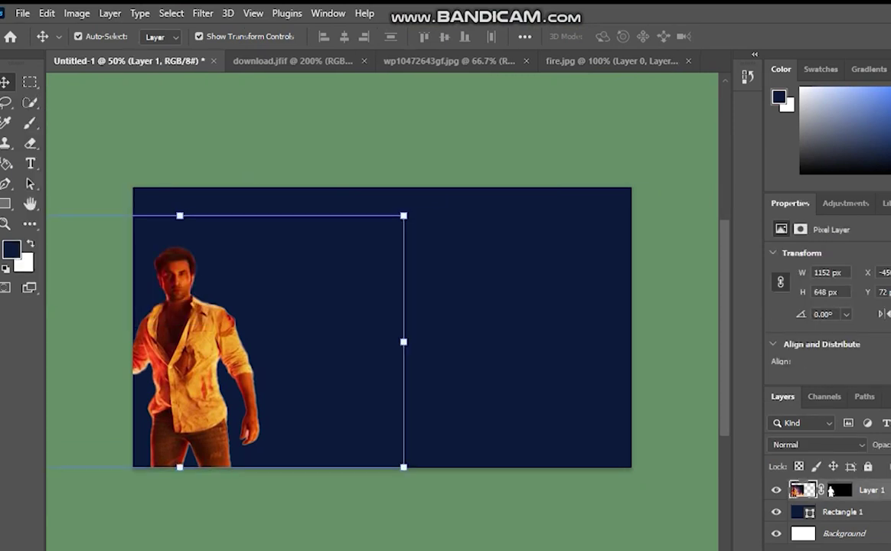
Adjust the man's cutout with Color Balance, setting the midtone color levels to +3, +2 and +34.
{"action": "left_click", "coordinate": [76, 13]}
{"action": "key", "text": "Right"}
{"action": "key", "text": "Down"}
{"action": "key", "text": "Up"}
{"action": "key", "text": "Down"}
{"action": "key", "text": "Down"}
{"action": "key", "text": "Down"}
{"action": "key", "text": "Down"}
{"action": "key", "text": "Down"}
{"action": "key", "text": "Down"}
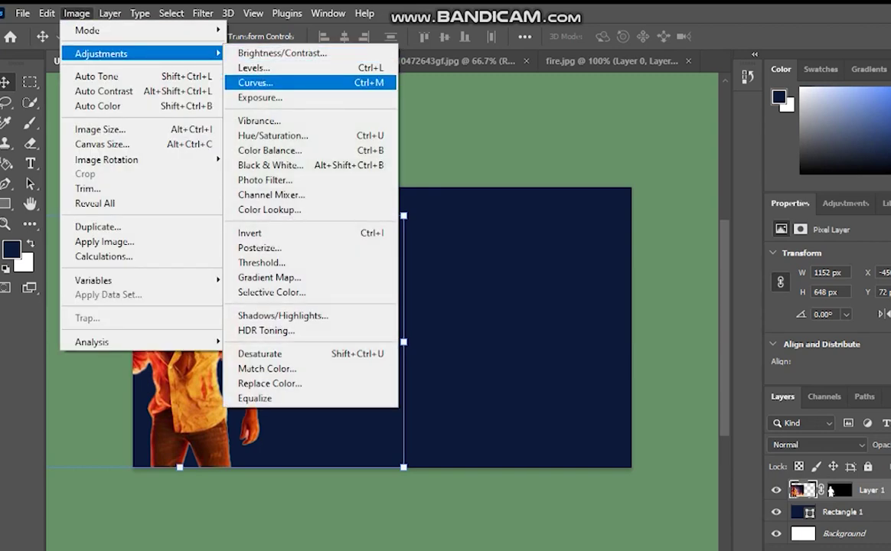
{"action": "key", "text": "Return"}
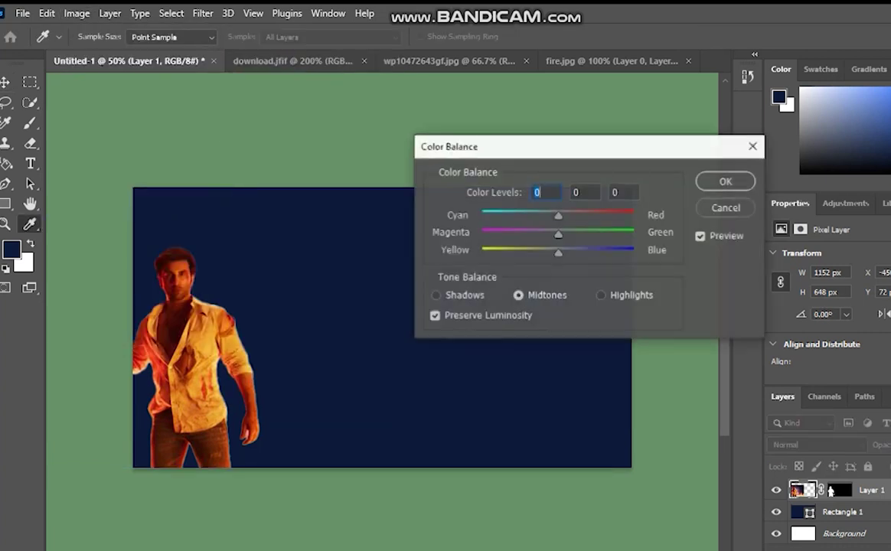
{"action": "key", "text": "Up"}
{"action": "key", "text": "Up"}
{"action": "key", "text": "Up"}
{"action": "key", "text": "Up"}
{"action": "key", "text": "Up"}
{"action": "key", "text": "Up"}
{"action": "key", "text": "Up"}
{"action": "key", "text": "Up"}
{"action": "key", "text": "Up"}
{"action": "key", "text": "Up"}
{"action": "key", "text": "Up"}
{"action": "key", "text": "Up"}
{"action": "key", "text": "Up"}
{"action": "key", "text": "Up"}
{"action": "key", "text": "Up"}
{"action": "key", "text": "Up"}
{"action": "key", "text": "Up"}
{"action": "key", "text": "Up"}
{"action": "key", "text": "Up"}
{"action": "key", "text": "Up"}
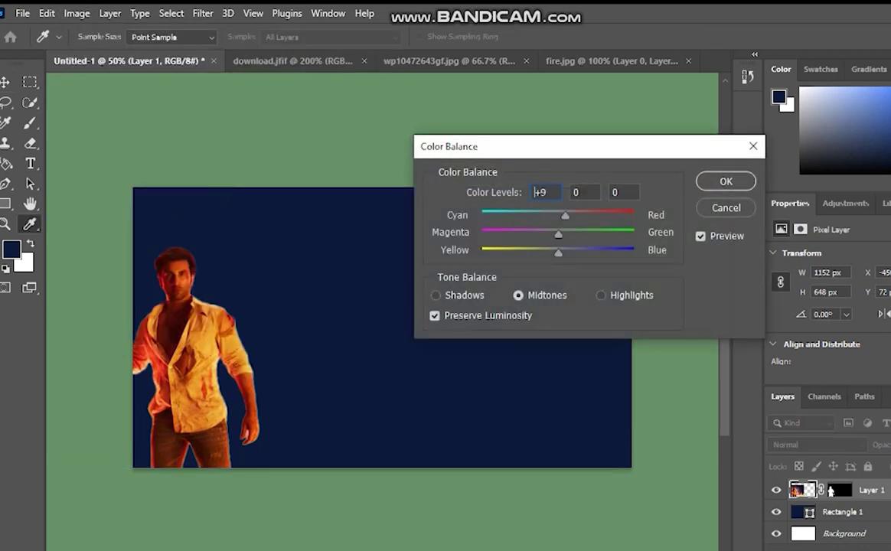
{"action": "key", "text": "Down"}
{"action": "key", "text": "Down"}
{"action": "key", "text": "Down"}
{"action": "key", "text": "Down"}
{"action": "key", "text": "Down"}
{"action": "key", "text": "Down"}
{"action": "key", "text": "Down"}
{"action": "key", "text": "Down"}
{"action": "key", "text": "Down"}
{"action": "key", "text": "Down"}
{"action": "key", "text": "Down"}
{"action": "key", "text": "Down"}
{"action": "key", "text": "Down"}
{"action": "key", "text": "Down"}
{"action": "key", "text": "Down"}
{"action": "key", "text": "Down"}
{"action": "key", "text": "Down"}
{"action": "key", "text": "Down"}
{"action": "key", "text": "Down"}
{"action": "key", "text": "Down"}
{"action": "key", "text": "Up"}
{"action": "key", "text": "Up"}
{"action": "key", "text": "Up"}
{"action": "key", "text": "Up"}
{"action": "key", "text": "Up"}
{"action": "key", "text": "Up"}
{"action": "key", "text": "Up"}
{"action": "key", "text": "Up"}
{"action": "key", "text": "Up"}
{"action": "key", "text": "Up"}
{"action": "key", "text": "Up"}
{"action": "key", "text": "Up"}
{"action": "key", "text": "Up"}
{"action": "key", "text": "Up"}
{"action": "key", "text": "Up"}
{"action": "key", "text": "Up"}
{"action": "key", "text": "Up"}
{"action": "key", "text": "Up"}
{"action": "key", "text": "Up"}
{"action": "key", "text": "Up"}
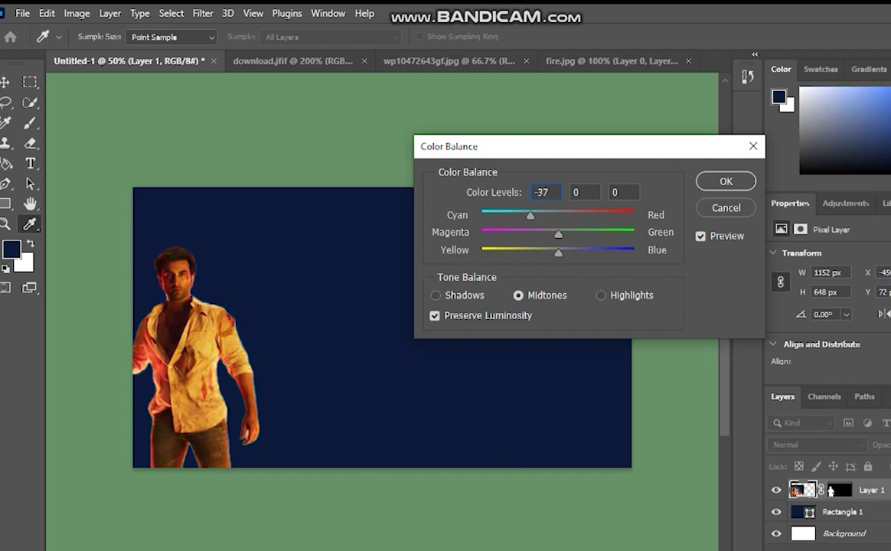
{"action": "key", "text": "Down"}
{"action": "key", "text": "Down"}
{"action": "key", "text": "Down"}
{"action": "key", "text": "Down"}
{"action": "key", "text": "Down"}
{"action": "key", "text": "Down"}
{"action": "left_click_drag", "start_coordinate": [559, 235], "coordinate": [584, 252]}
{"action": "key", "text": "Tab"}
{"action": "key", "text": "Tab"}
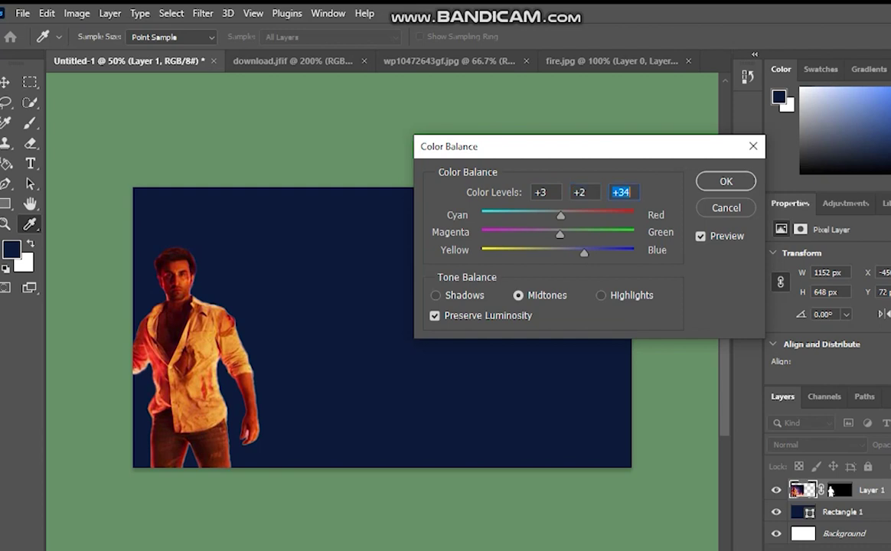
Check the shadow and highlight tone ranges, leave them at zero, and apply the color balance to the man's cutout.
{"action": "left_click", "coordinate": [436, 295]}
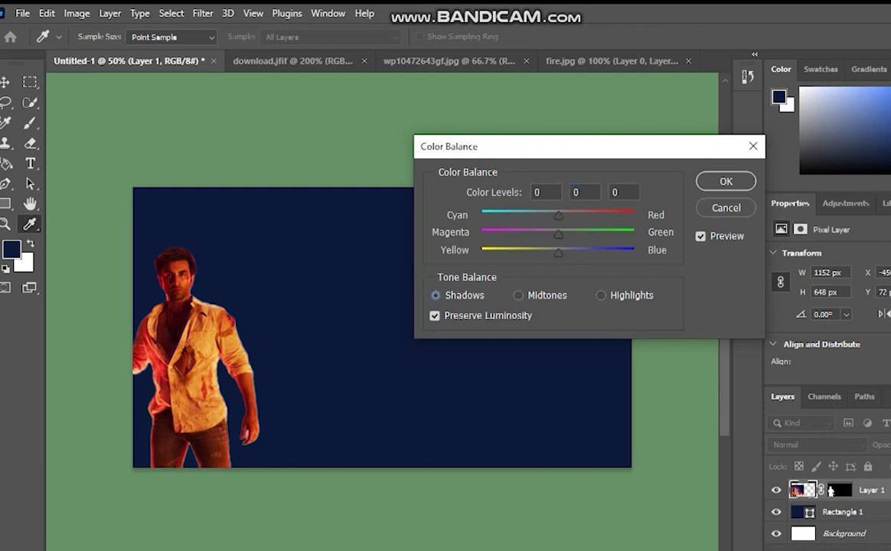
{"action": "key", "text": "ctrl+2"}
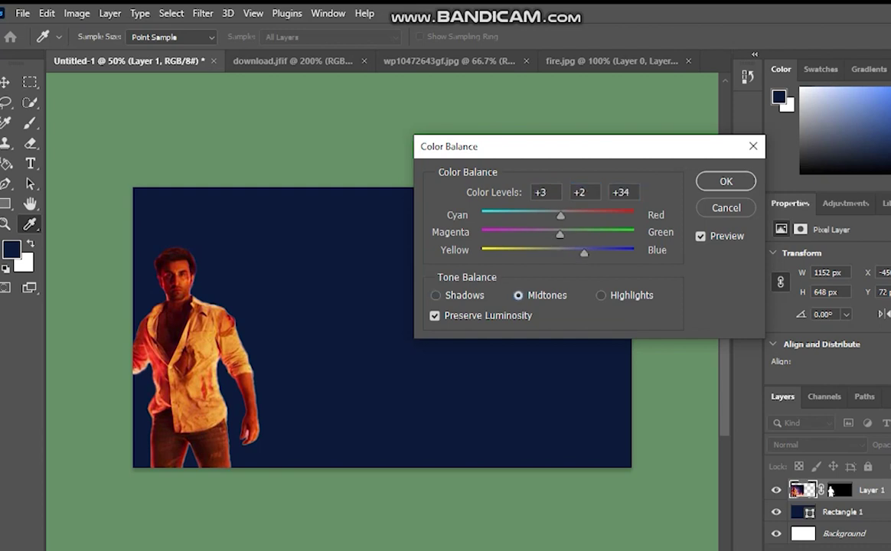
{"action": "key", "text": "ctrl+3"}
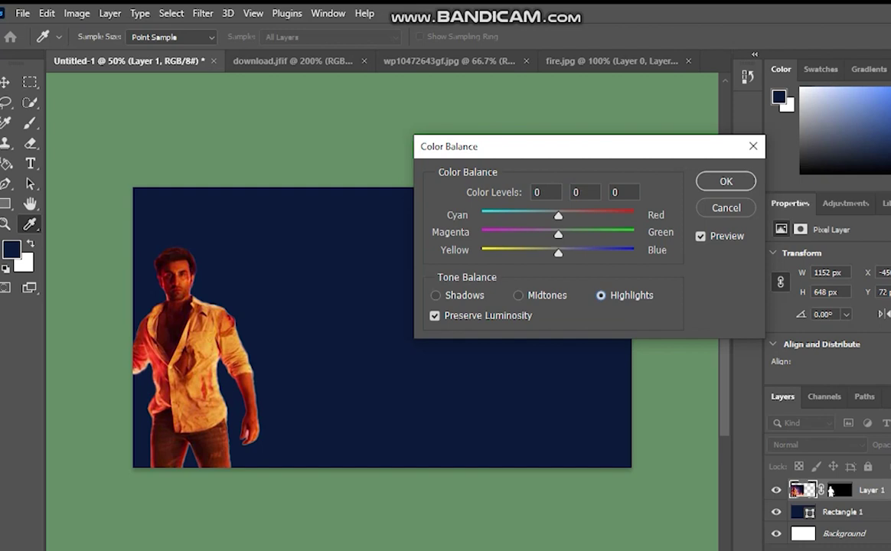
{"action": "key", "text": "Return"}
{"action": "key", "text": "v"}
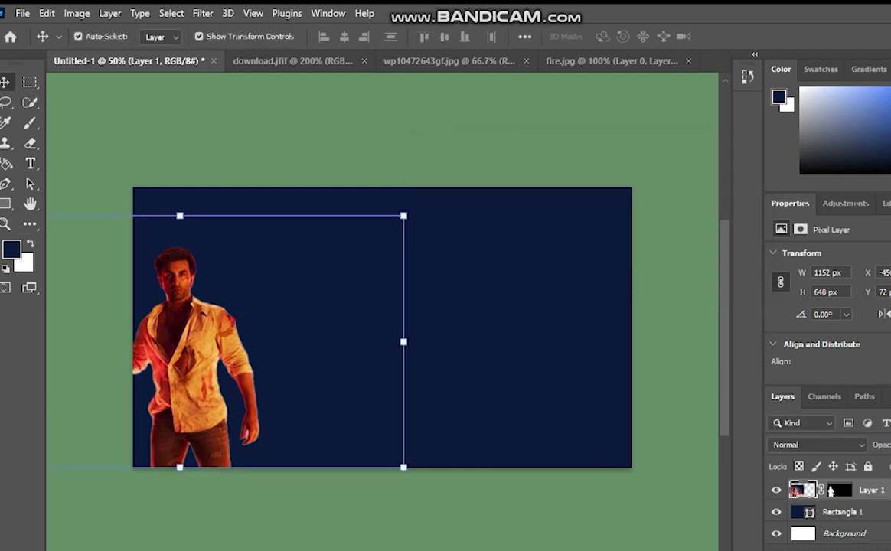
Open the image kesariya from the Downloads folder.
{"action": "left_click", "coordinate": [429, 131]}
{"action": "left_click", "coordinate": [23, 13]}
{"action": "left_click", "coordinate": [43, 44]}
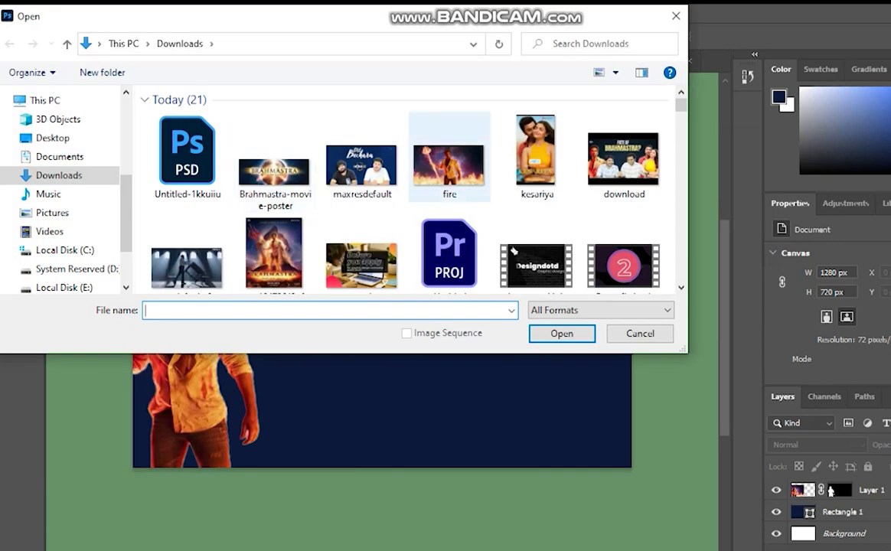
{"action": "left_click", "coordinate": [537, 157]}
{"action": "left_click", "coordinate": [562, 334]}
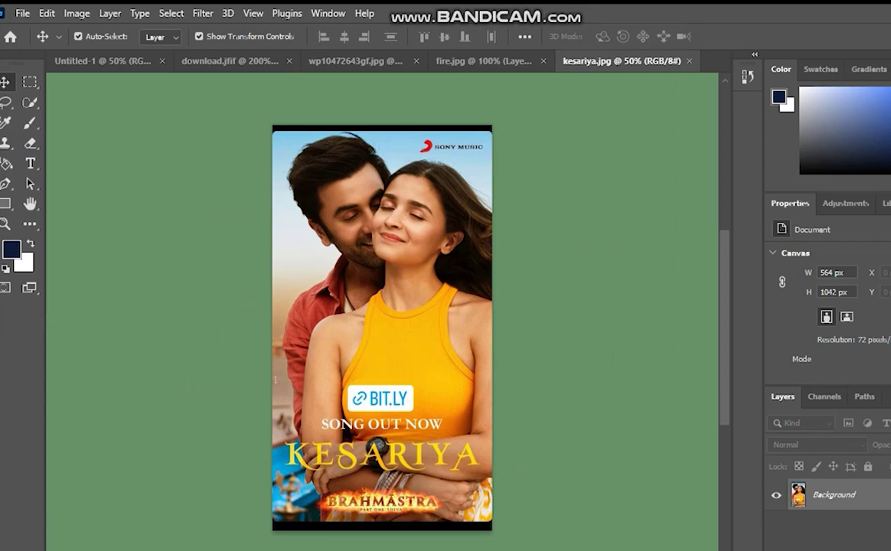
Unlock the kesariya image's background layer and bring a masked cutout of the couple into the lower-right corner of Untitled-1.
{"action": "left_click", "coordinate": [886, 496]}
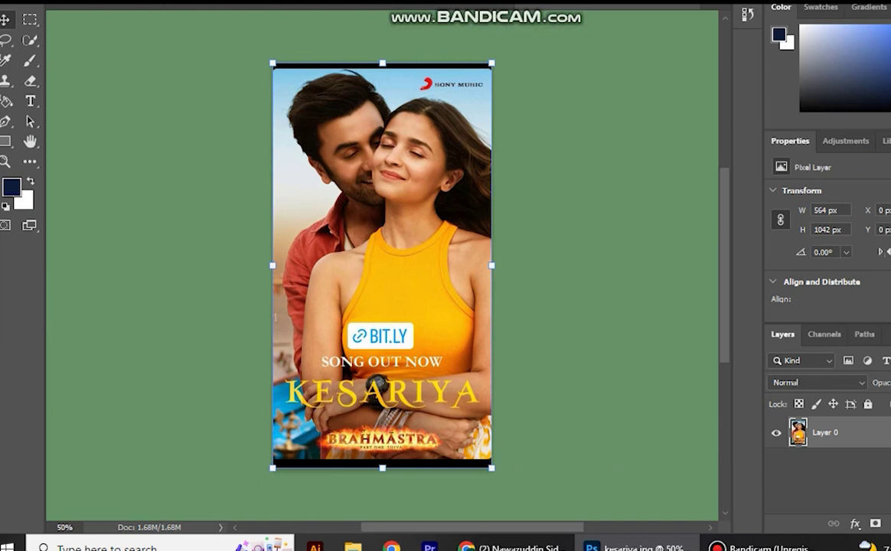
{"action": "scroll", "coordinate": [834, 310], "scroll_direction": "down", "scroll_amount": 3}
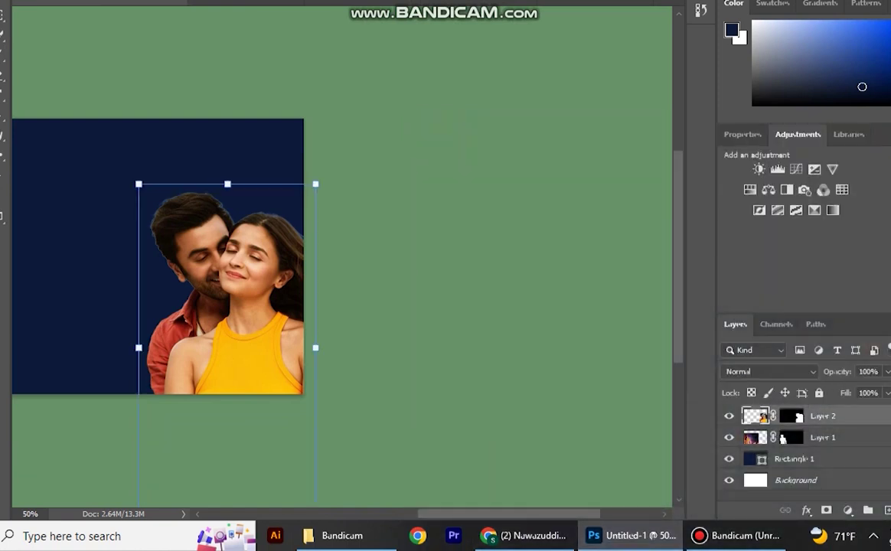
Add a white outer glow to the couple's cutout with 100% opacity, 13% range and 42% jitter.
{"action": "left_click", "coordinate": [806, 510]}
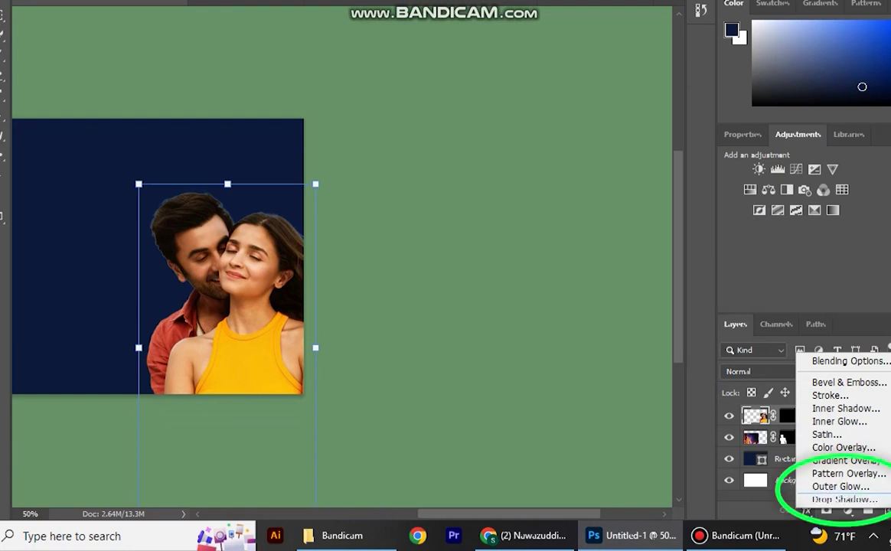
{"action": "left_click", "coordinate": [840, 487]}
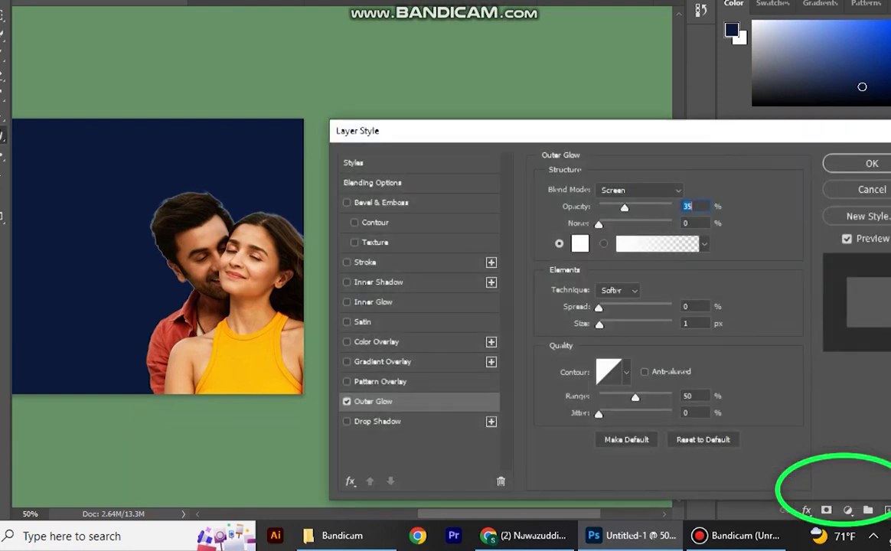
{"action": "type", "text": "100"}
{"action": "key", "text": "ctrl+a"}
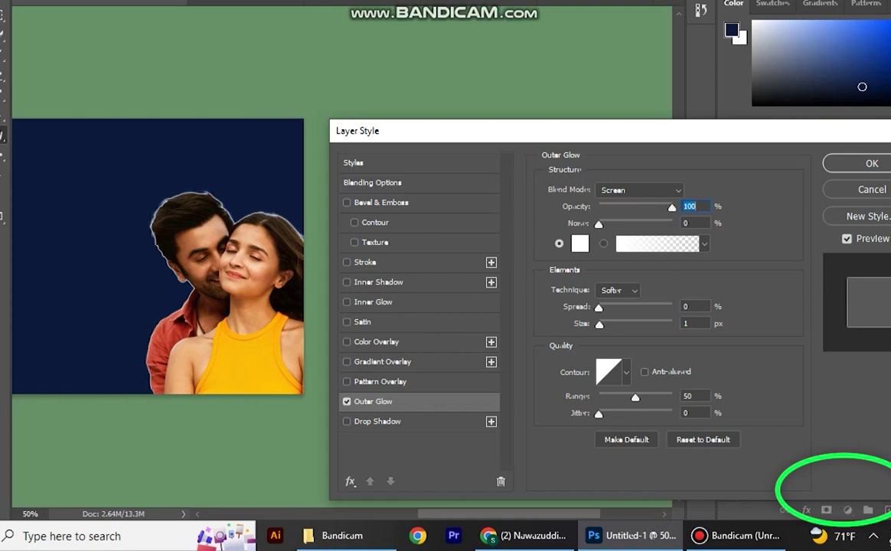
{"action": "mouse_move", "coordinate": [636, 398]}
{"action": "left_mouse_down"}
{"action": "mouse_move", "coordinate": [653, 397]}
{"action": "mouse_move", "coordinate": [599, 398]}
{"action": "mouse_move", "coordinate": [608, 397]}
{"action": "mouse_move", "coordinate": [601, 414]}
{"action": "mouse_move", "coordinate": [672, 415]}
{"action": "mouse_move", "coordinate": [617, 414]}
{"action": "mouse_move", "coordinate": [630, 414]}
{"action": "left_mouse_up"}
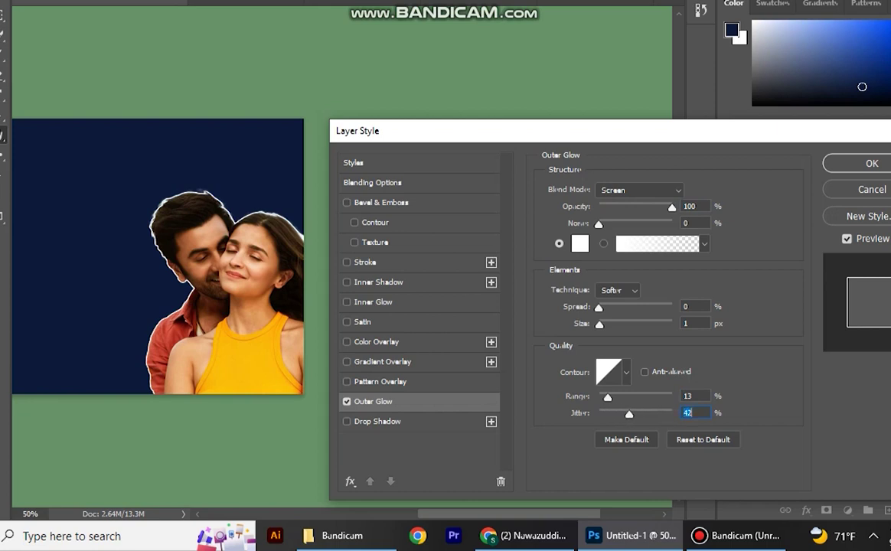
Try several contour presets on the couple's outer glow.
{"action": "left_click", "coordinate": [626, 373]}
{"action": "left_click", "coordinate": [632, 434]}
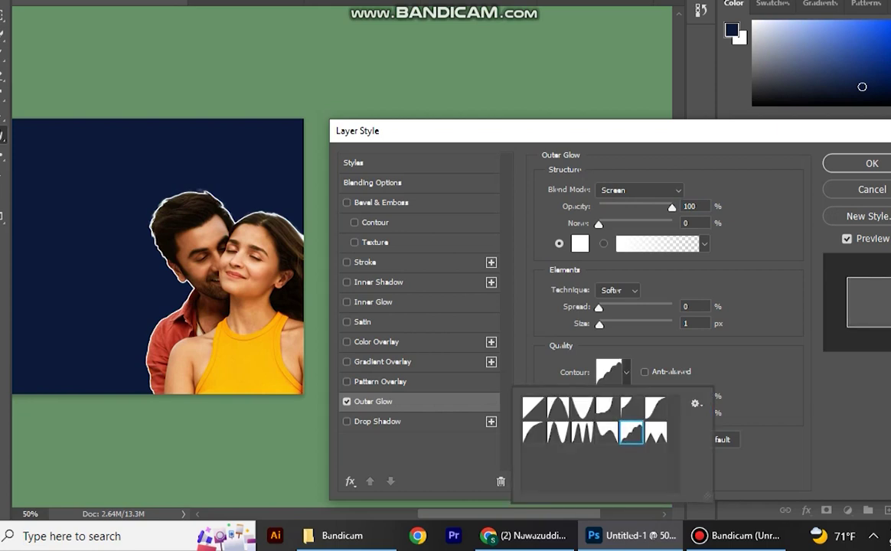
{"action": "left_click", "coordinate": [608, 408]}
{"action": "left_click", "coordinate": [582, 409]}
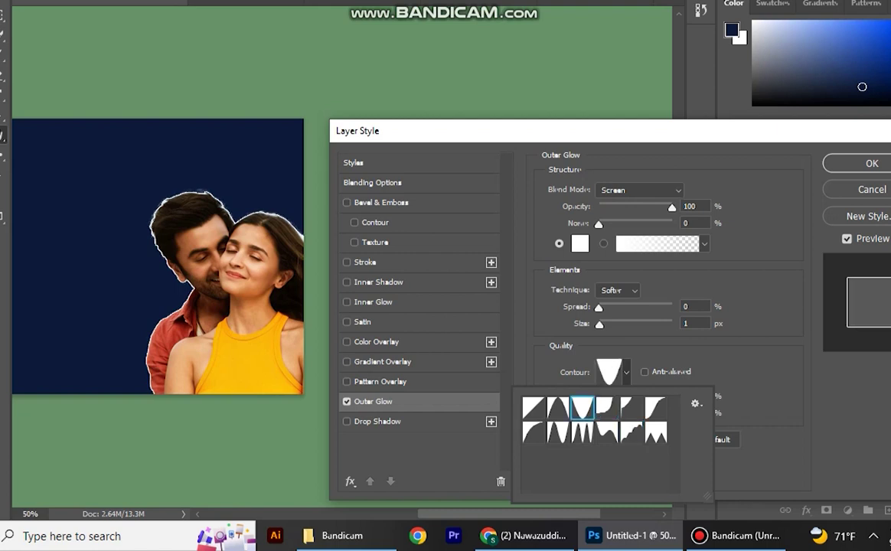
{"action": "left_click", "coordinate": [558, 408]}
{"action": "left_click", "coordinate": [534, 408]}
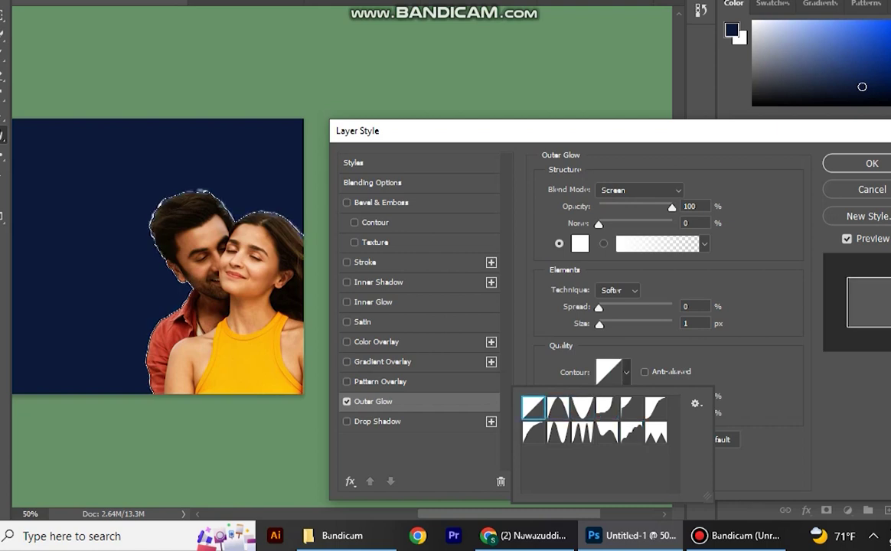
{"action": "left_click", "coordinate": [533, 432]}
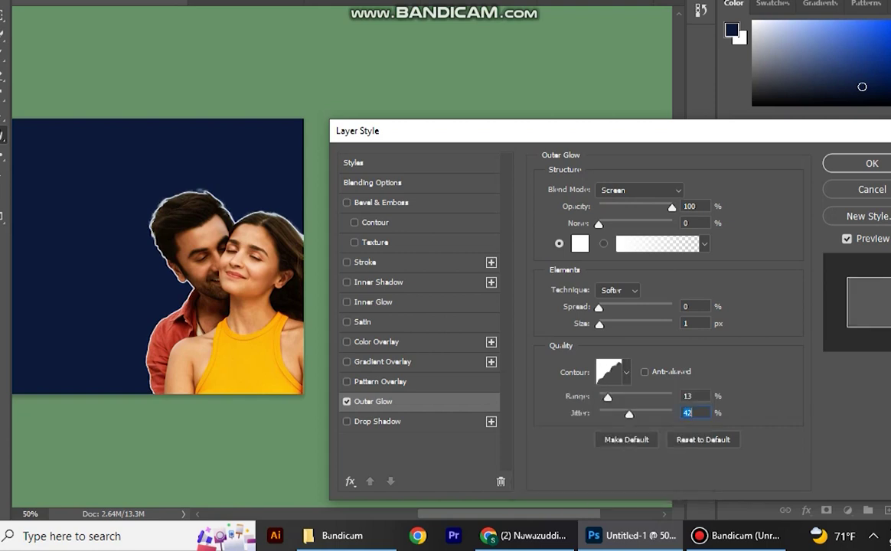
Set the couple's outer glow jitter to 61% and choose the straight diagonal contour.
{"action": "left_click_drag", "start_coordinate": [628, 415], "coordinate": [644, 415]}
{"action": "left_click", "coordinate": [627, 373]}
{"action": "double_click", "coordinate": [631, 408]}
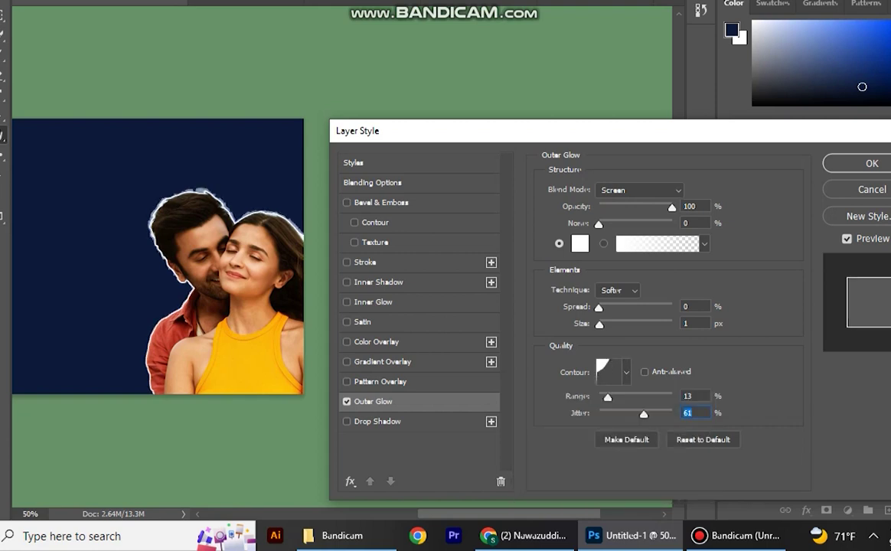
{"action": "left_click", "coordinate": [627, 373]}
{"action": "left_click", "coordinate": [534, 408]}
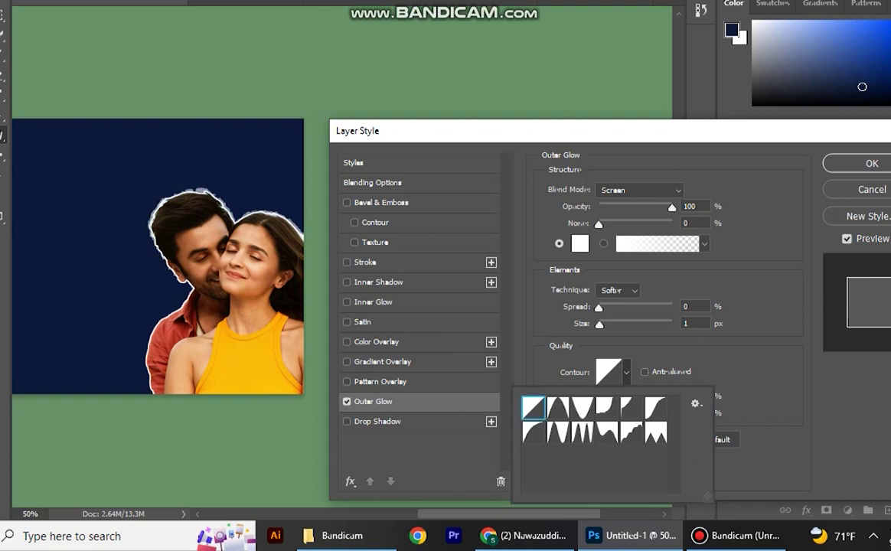
Set the couple's outer glow size to 9 px and apply the layer style.
{"action": "left_click", "coordinate": [600, 325]}
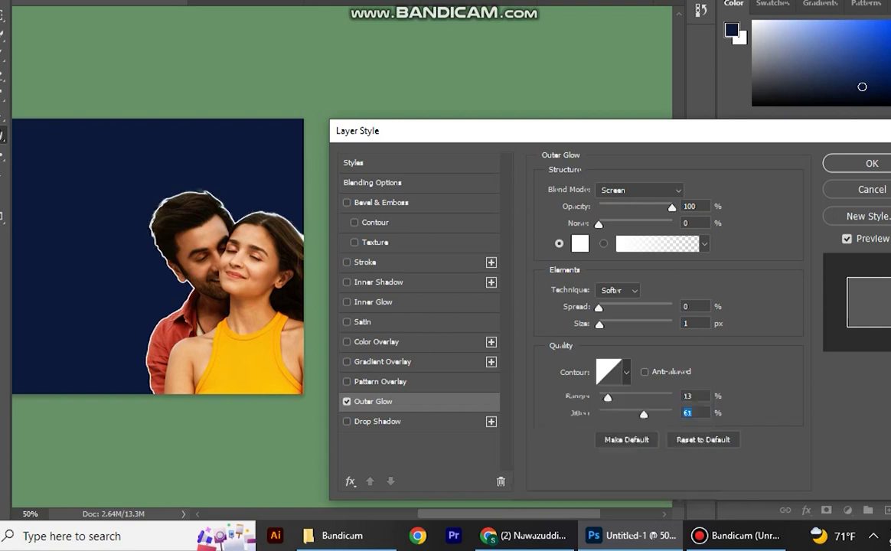
{"action": "left_click_drag", "start_coordinate": [599, 326], "coordinate": [629, 326]}
{"action": "left_click_drag", "start_coordinate": [575, 295], "coordinate": [553, 295]}
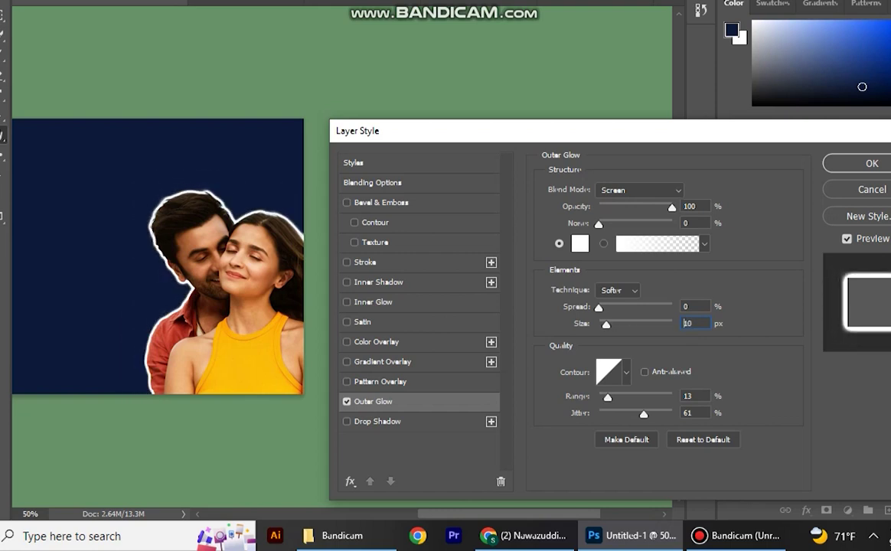
{"action": "left_click_drag", "start_coordinate": [607, 326], "coordinate": [602, 325]}
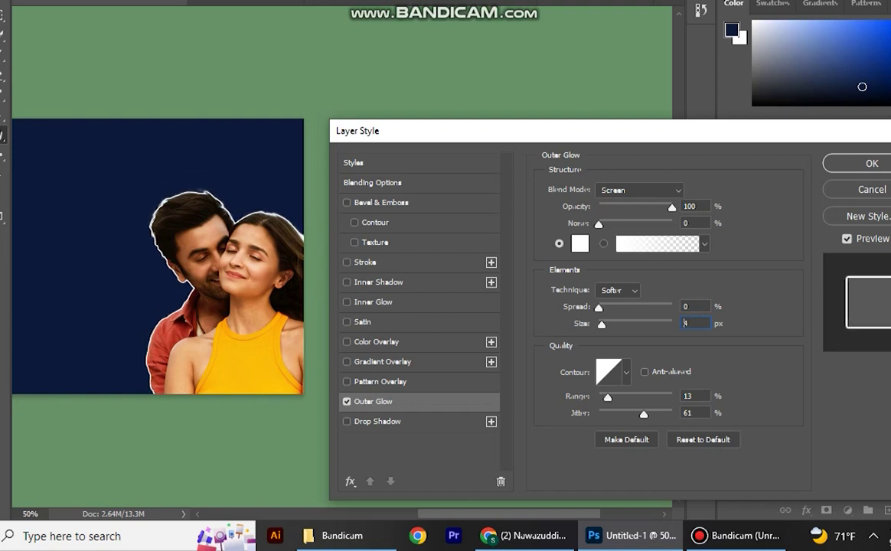
{"action": "mouse_move", "coordinate": [602, 326]}
{"action": "left_mouse_down"}
{"action": "mouse_move", "coordinate": [607, 308]}
{"action": "mouse_move", "coordinate": [673, 308]}
{"action": "mouse_move", "coordinate": [599, 308]}
{"action": "mouse_move", "coordinate": [606, 324]}
{"action": "left_mouse_up"}
{"action": "type", "text": "0"}
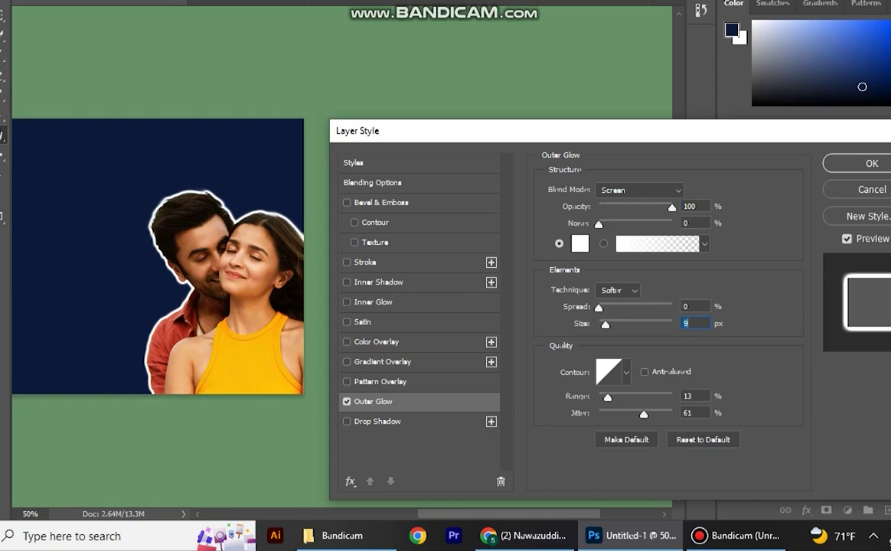
{"action": "key", "text": "Return"}
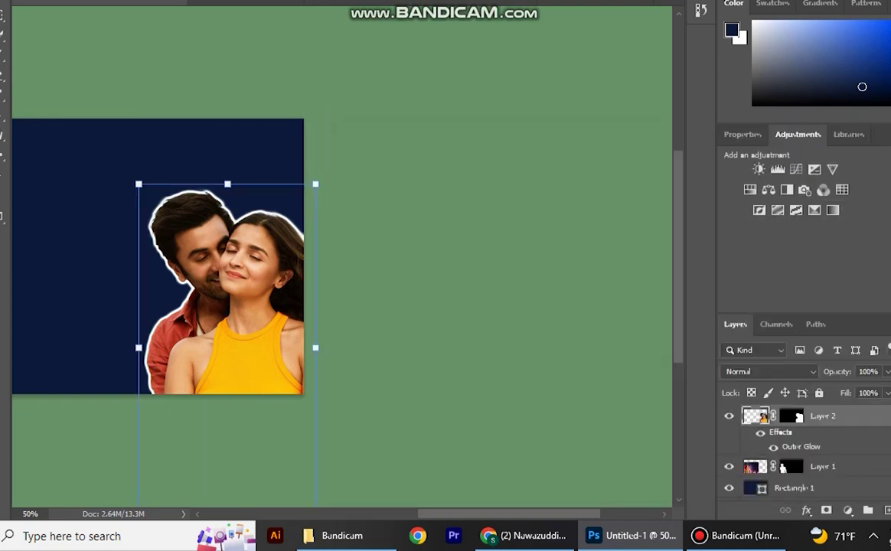
Add an outer glow to the man's cutout on Layer 1.
{"action": "scroll", "coordinate": [342, 256], "scroll_direction": "left", "scroll_amount": 5}
{"action": "scroll", "coordinate": [343, 256], "scroll_direction": "left", "scroll_amount": 3}
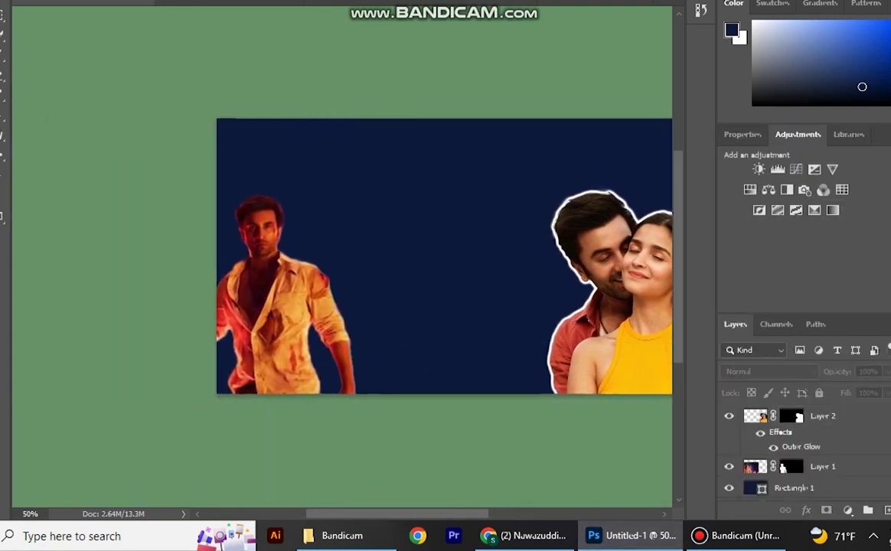
{"action": "left_click", "coordinate": [824, 467]}
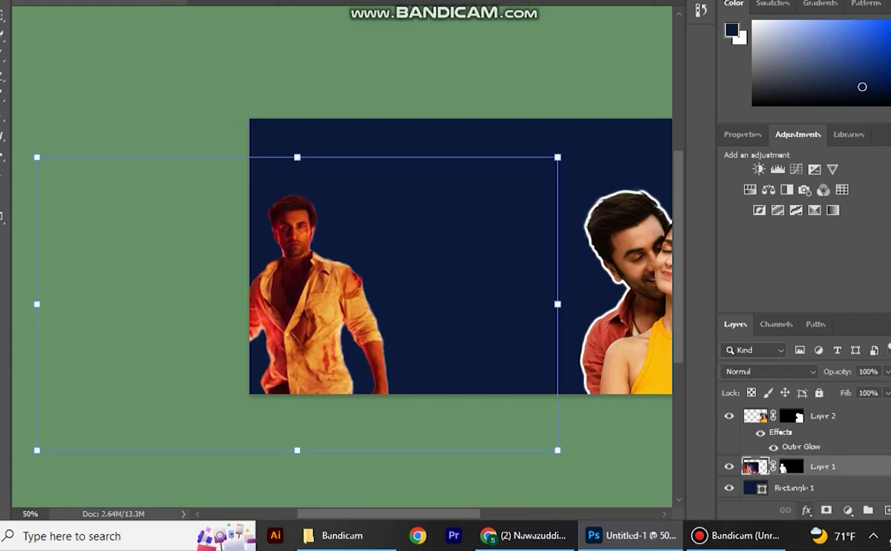
{"action": "left_click", "coordinate": [805, 510]}
{"action": "left_click", "coordinate": [841, 488]}
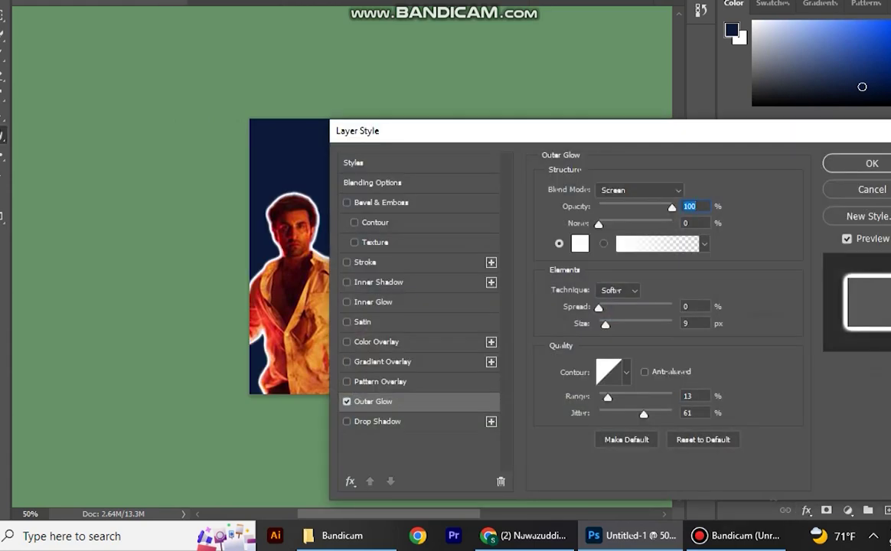
Set the man's outer glow to 0 px size and 16% range, and apply the layer style.
{"action": "left_click_drag", "start_coordinate": [590, 132], "coordinate": [768, 142]}
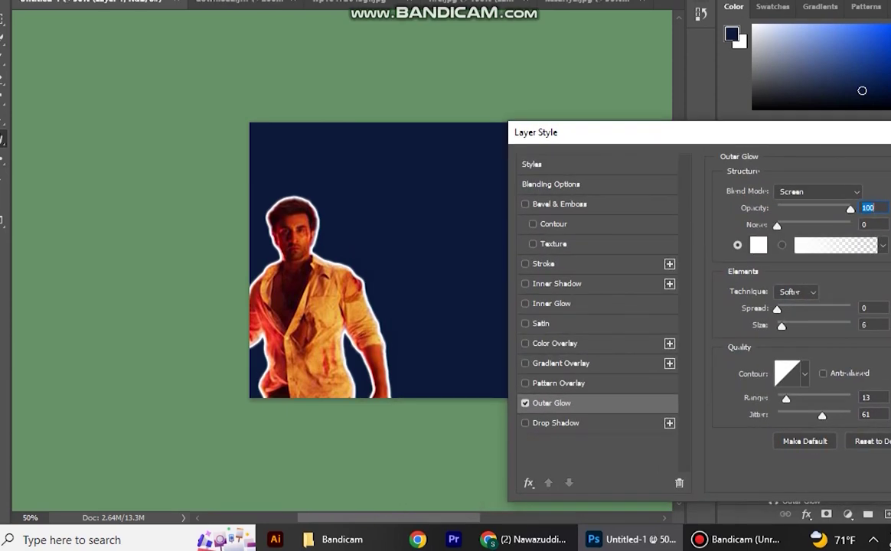
{"action": "left_click_drag", "start_coordinate": [784, 327], "coordinate": [781, 327]}
{"action": "type", "text": "0"}
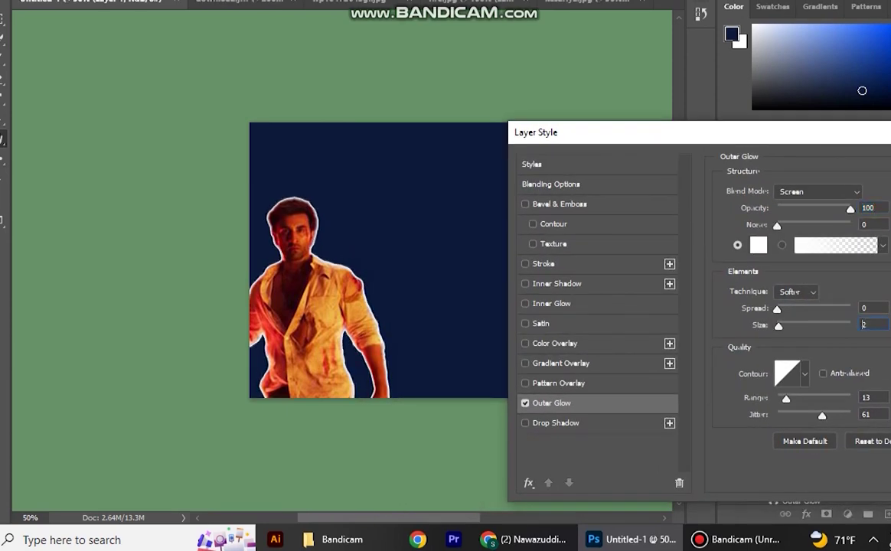
{"action": "mouse_move", "coordinate": [787, 400]}
{"action": "left_mouse_down"}
{"action": "mouse_move", "coordinate": [778, 400]}
{"action": "mouse_move", "coordinate": [789, 398]}
{"action": "left_mouse_up"}
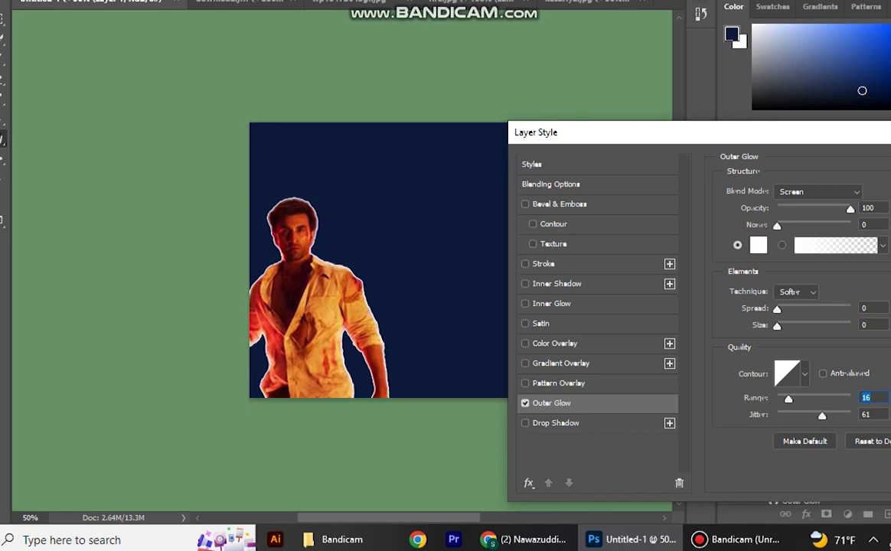
{"action": "left_click_drag", "start_coordinate": [810, 144], "coordinate": [515, 170]}
{"action": "left_click", "coordinate": [754, 201]}
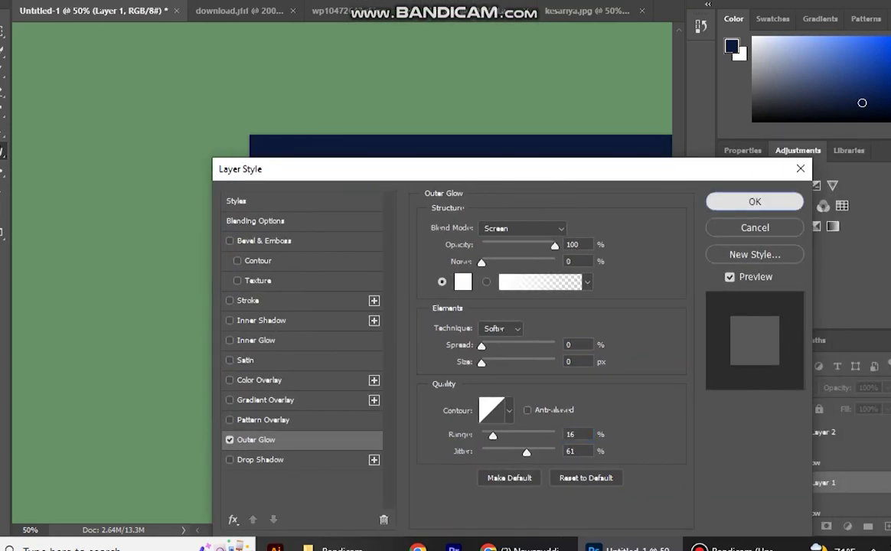
Open the Brahmastra-movie-poster image from the Downloads folder.
{"action": "left_click", "coordinate": [475, 488]}
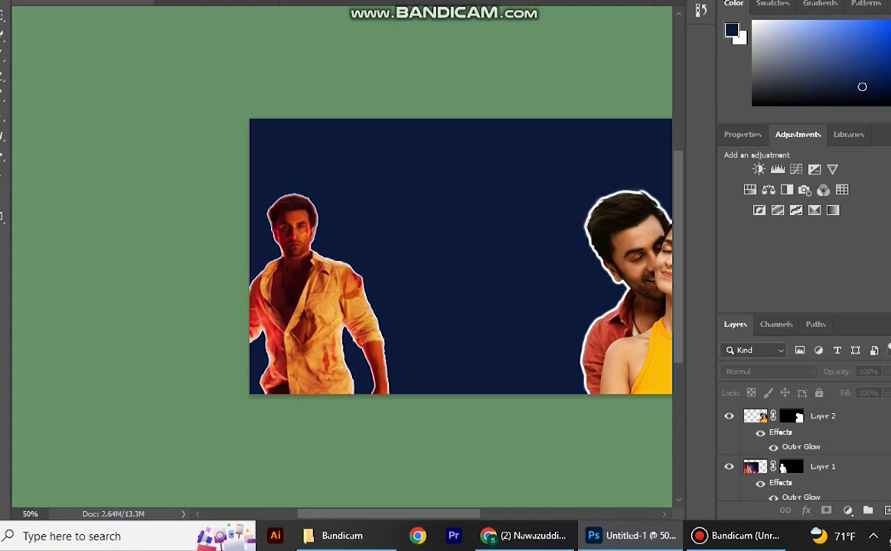
{"action": "left_click_drag", "start_coordinate": [390, 514], "coordinate": [423, 513]}
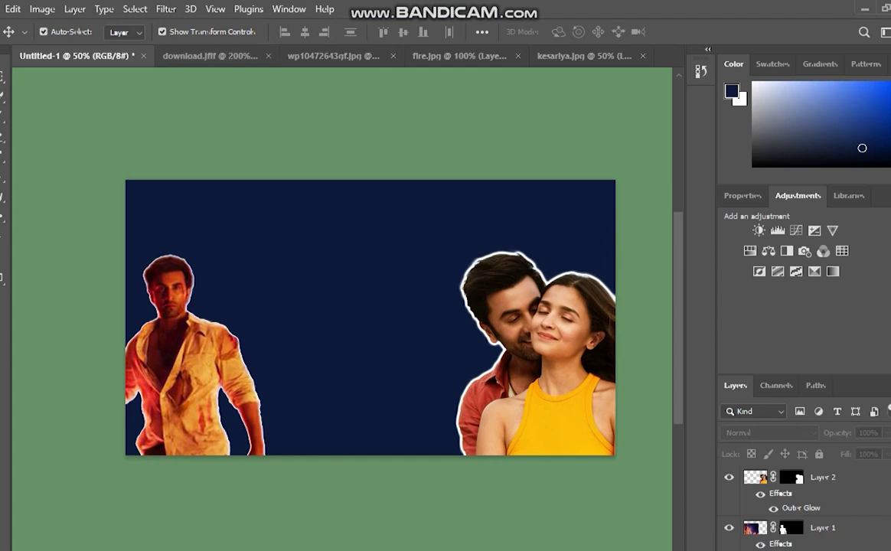
{"action": "left_click", "coordinate": [1, 9]}
{"action": "left_click", "coordinate": [23, 39]}
{"action": "left_click", "coordinate": [237, 157]}
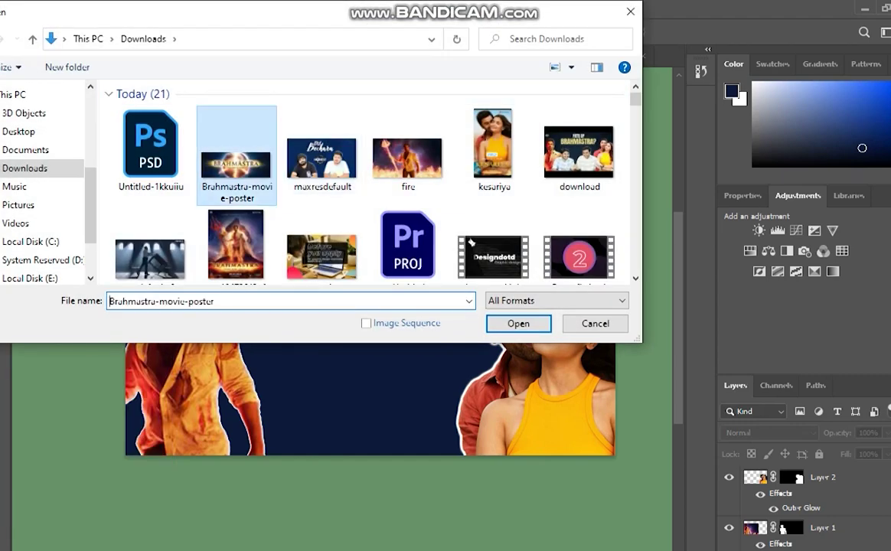
{"action": "key", "text": "Return"}
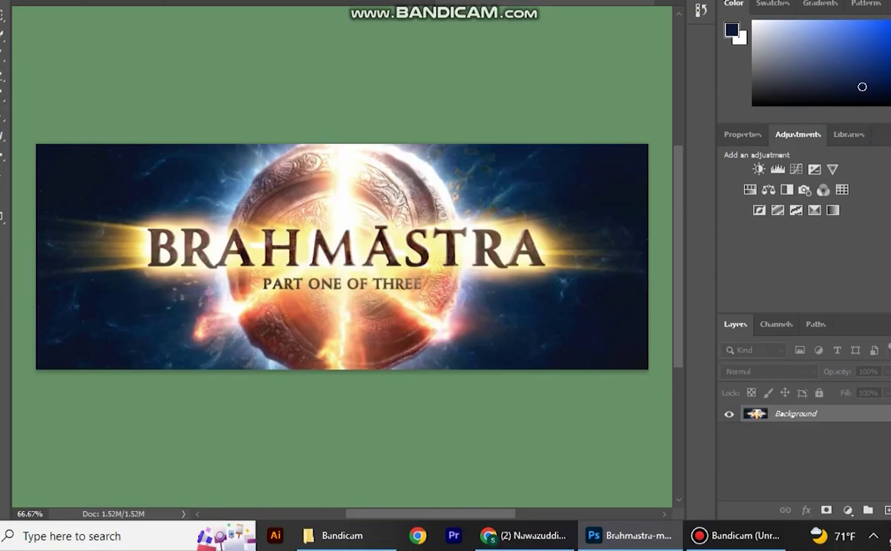
Try removing the background from the unlocked Brahmastra poster layer, and close the file without saving.
{"action": "left_click", "coordinate": [888, 414]}
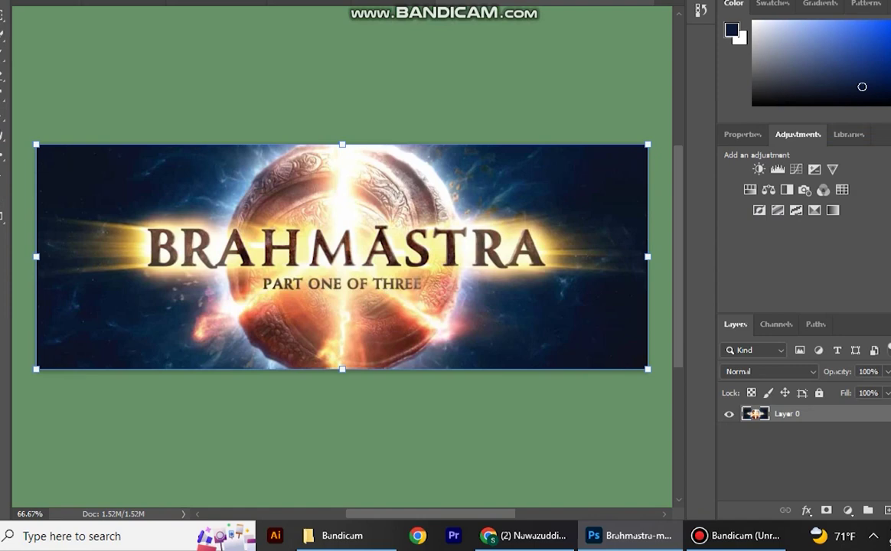
{"action": "double_click", "coordinate": [858, 414]}
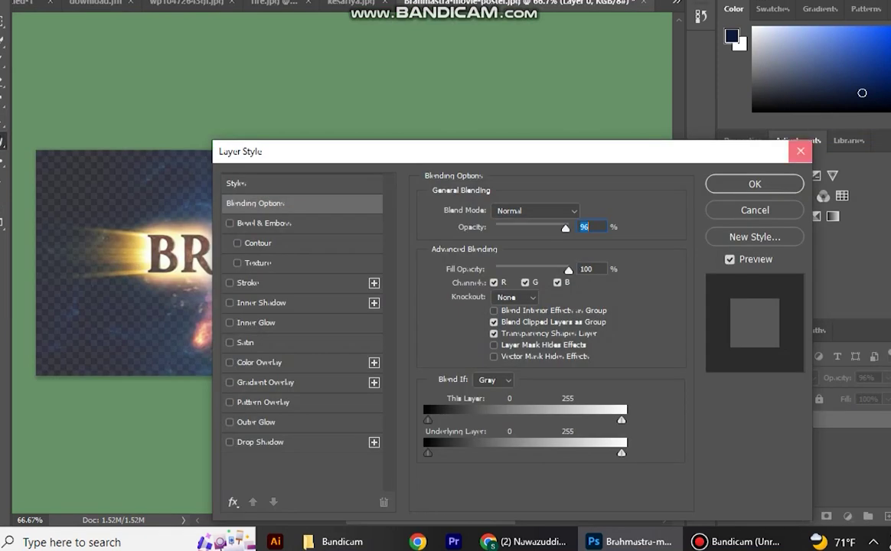
{"action": "key", "text": "Escape"}
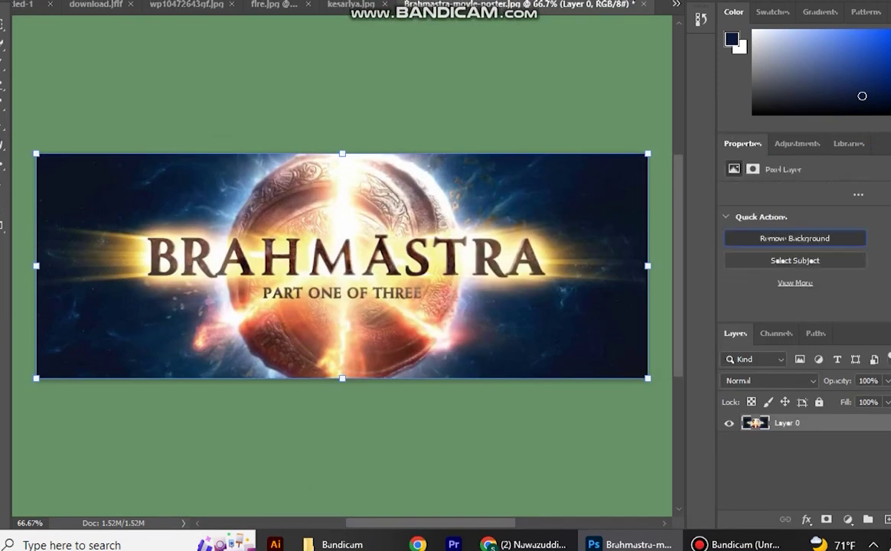
{"action": "left_click", "coordinate": [795, 238]}
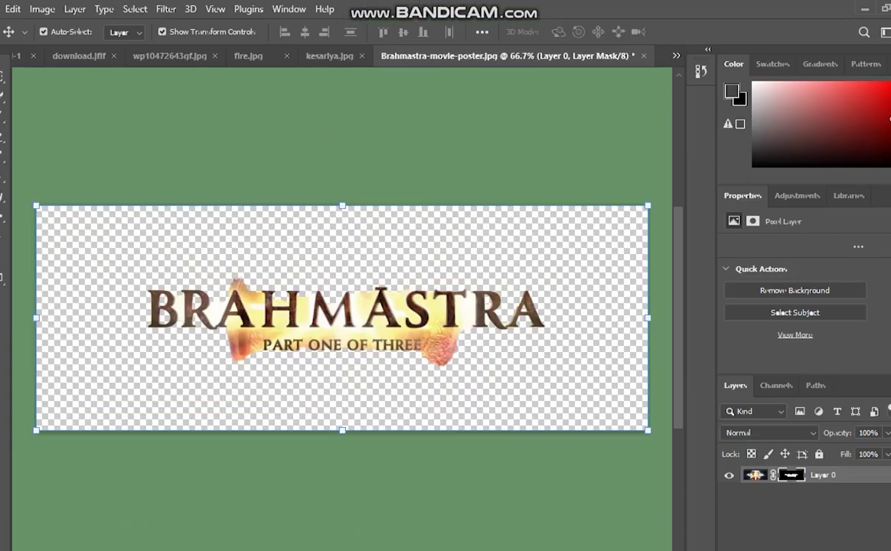
{"action": "left_click", "coordinate": [644, 56]}
{"action": "left_click", "coordinate": [439, 229]}
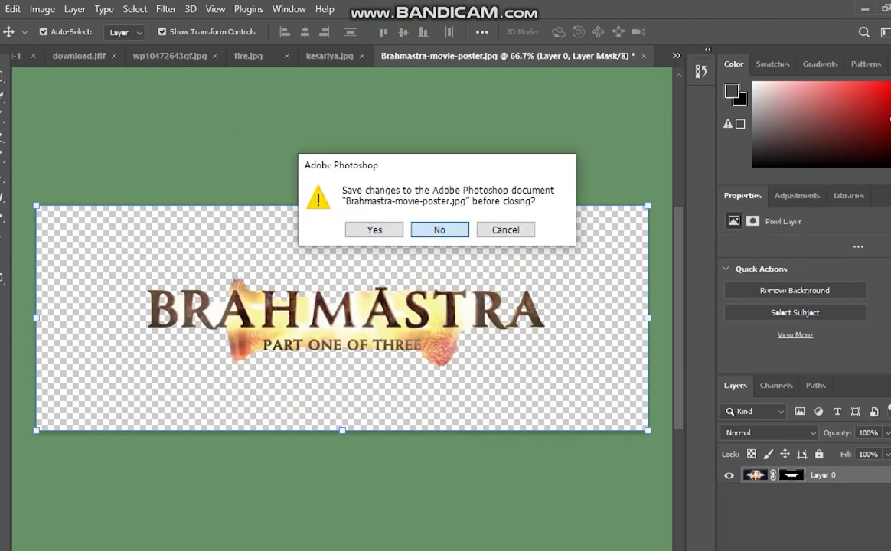
Look through the open image documents and open the kesariya image from the Downloads folder.
{"action": "left_click", "coordinate": [1, 9]}
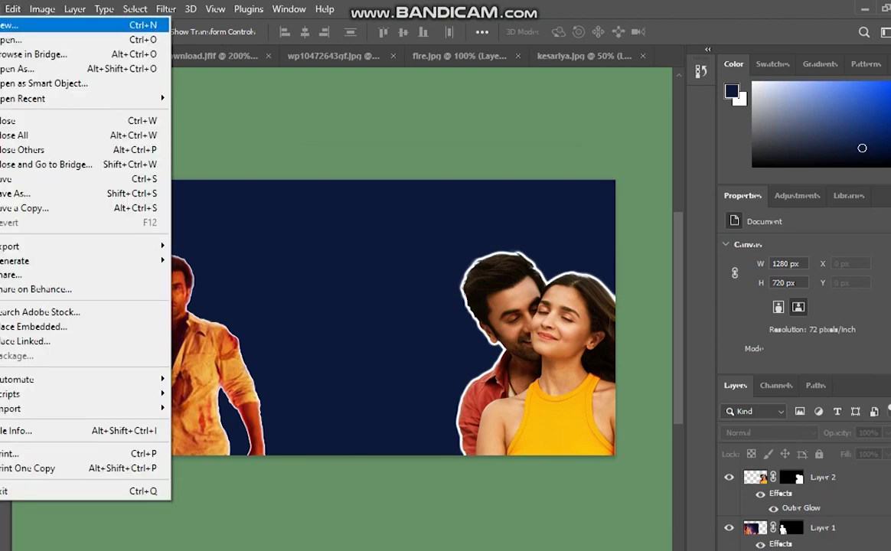
{"action": "left_click", "coordinate": [329, 56]}
{"action": "key", "text": "ctrl+Tab"}
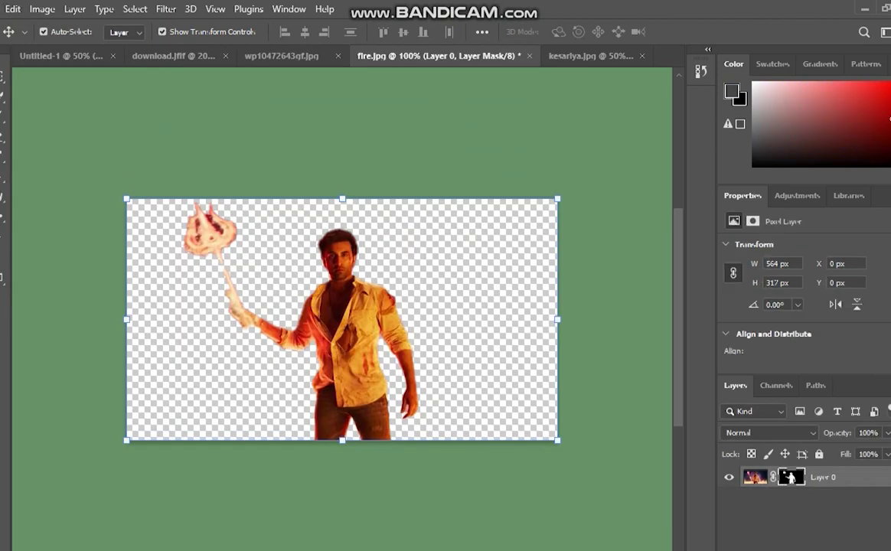
{"action": "key", "text": "ctrl+shift+Tab"}
{"action": "key", "text": "ctrl+shift+Tab"}
{"action": "key", "text": "alt+f"}
{"action": "key", "text": "Down"}
{"action": "key", "text": "Return"}
{"action": "left_click", "coordinate": [494, 150]}
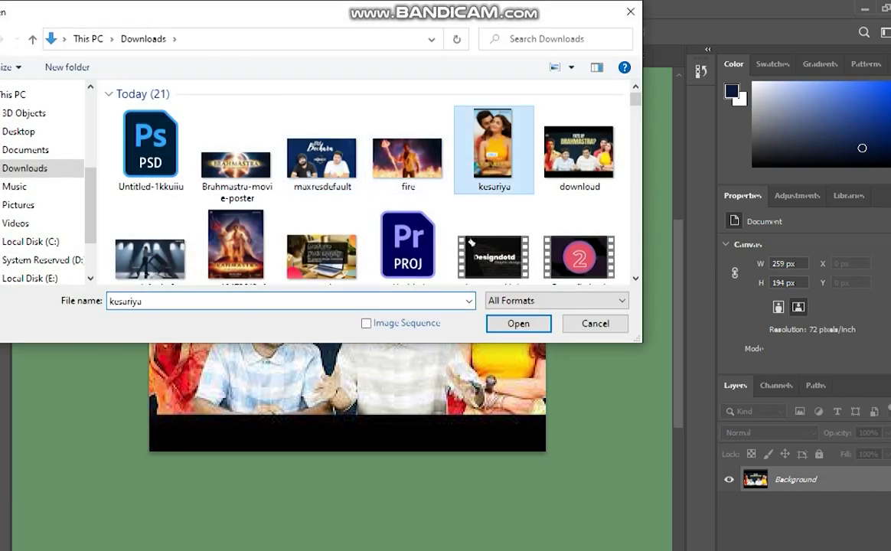
{"action": "left_click", "coordinate": [519, 324]}
Shift the couple's layer up and left, and rerun Remove Background on it, discarding the existing layer mask.
{"action": "left_click_drag", "start_coordinate": [329, 312], "coordinate": [314, 286]}
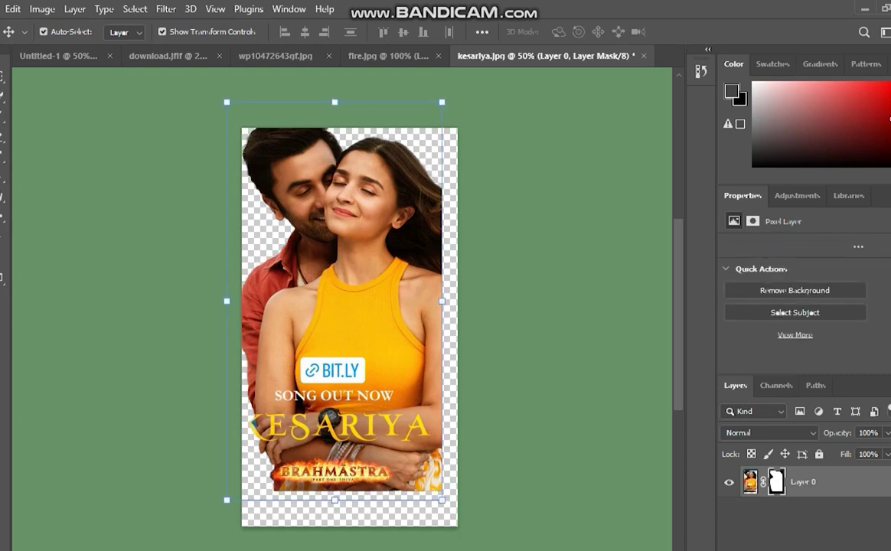
{"action": "left_click", "coordinate": [795, 291]}
{"action": "left_click", "coordinate": [392, 230]}
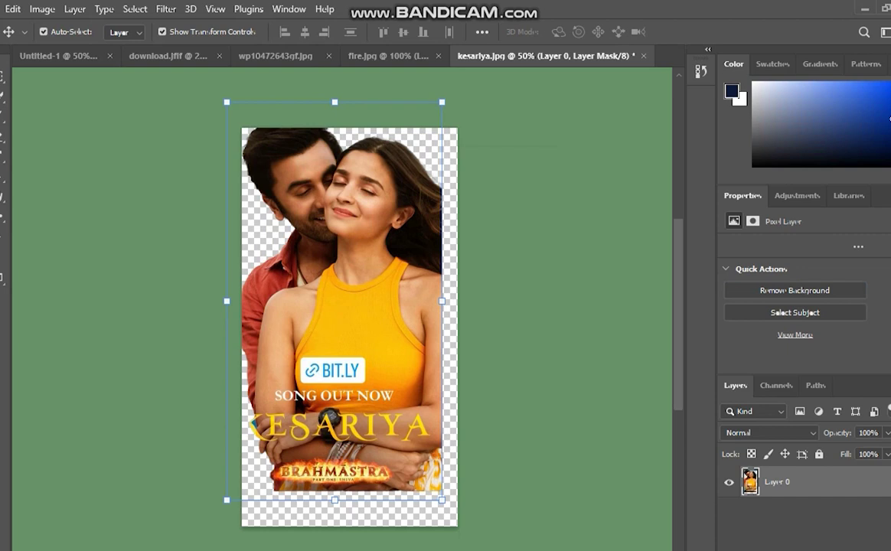
{"action": "left_click", "coordinate": [795, 291]}
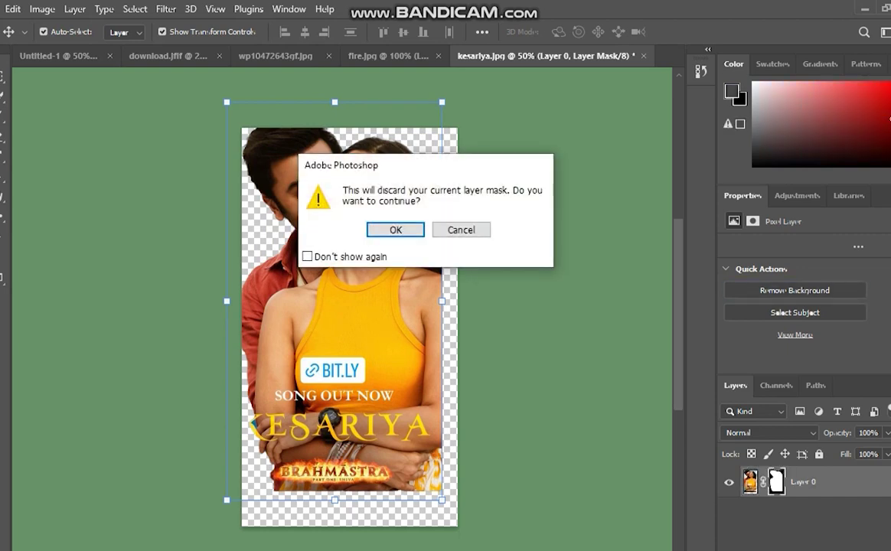
{"action": "left_click", "coordinate": [395, 230]}
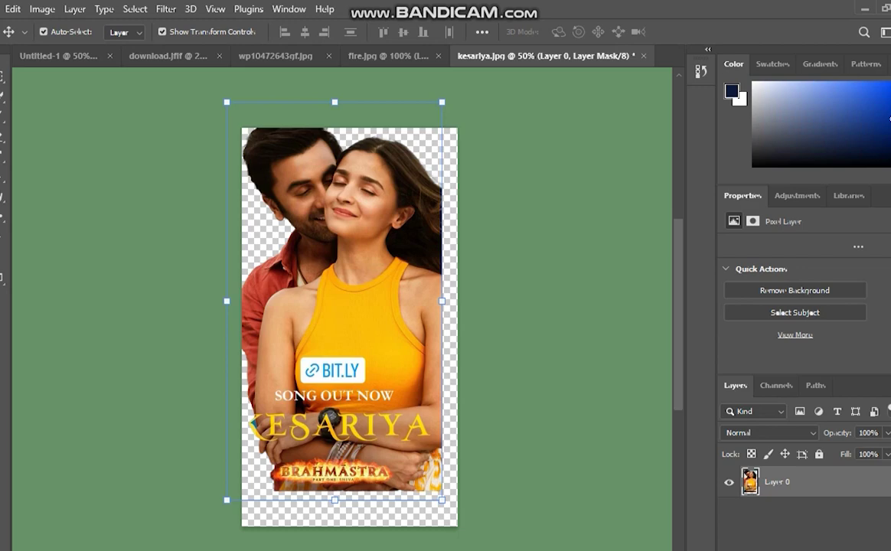
Select the Magic Eraser Tool, and convert the masked Layer 0 to a smart object and rasterize it.
{"action": "right_click", "coordinate": [2, 136]}
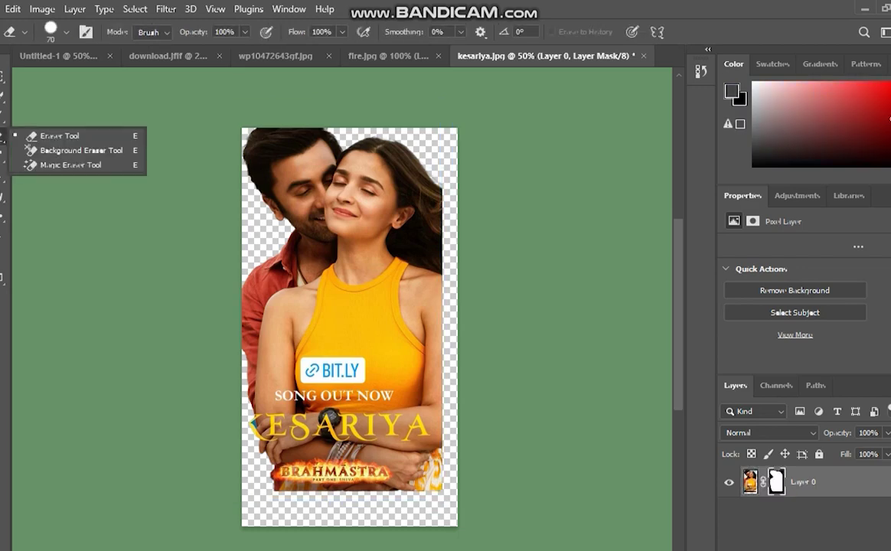
{"action": "left_click", "coordinate": [80, 166]}
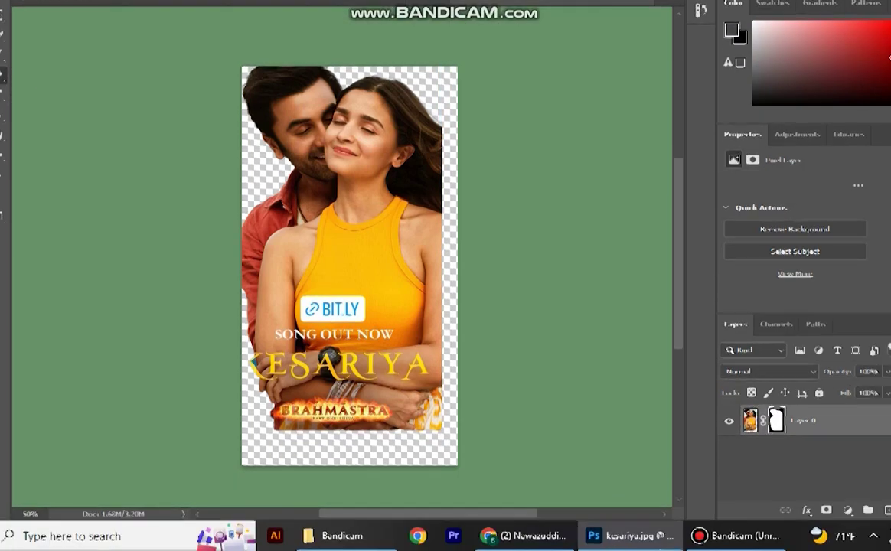
{"action": "right_click", "coordinate": [843, 481]}
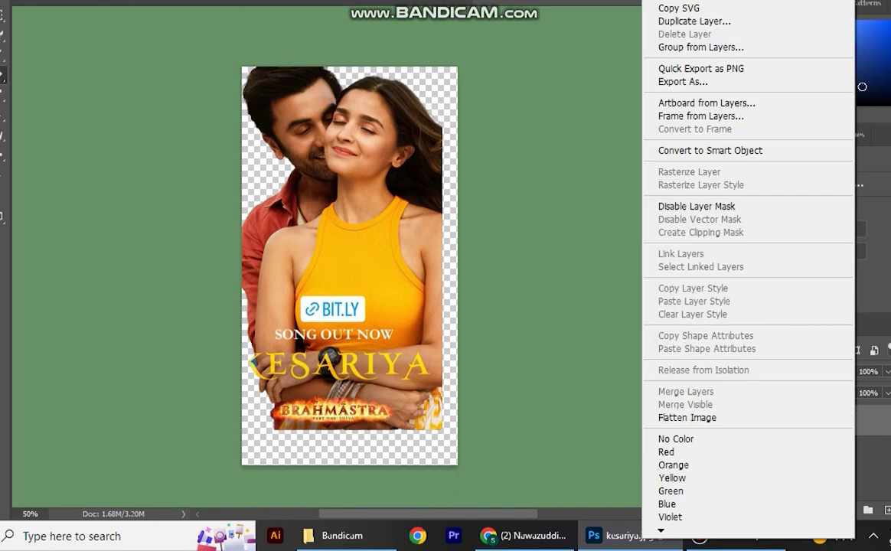
{"action": "left_click", "coordinate": [710, 151]}
{"action": "right_click", "coordinate": [784, 420]}
{"action": "left_click", "coordinate": [674, 237]}
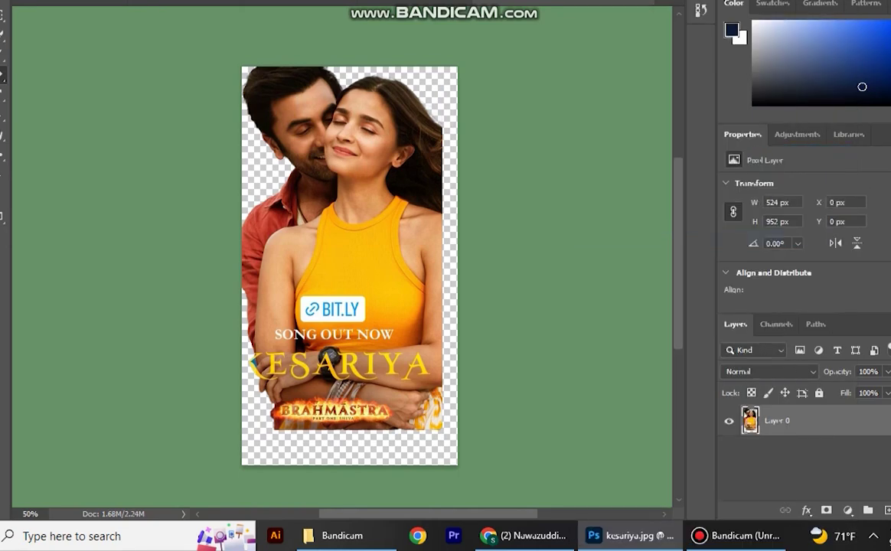
Erase the couple's heads, the yellow top, the bare arms and the red shirt with the Magic Eraser at tolerance 95.
{"action": "left_click", "coordinate": [357, 140]}
{"action": "left_click", "coordinate": [408, 119]}
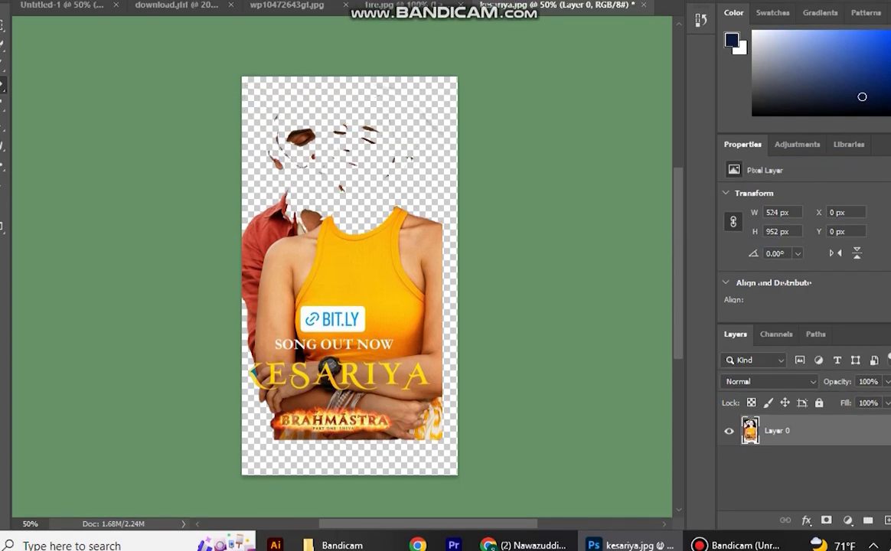
{"action": "left_click", "coordinate": [366, 259]}
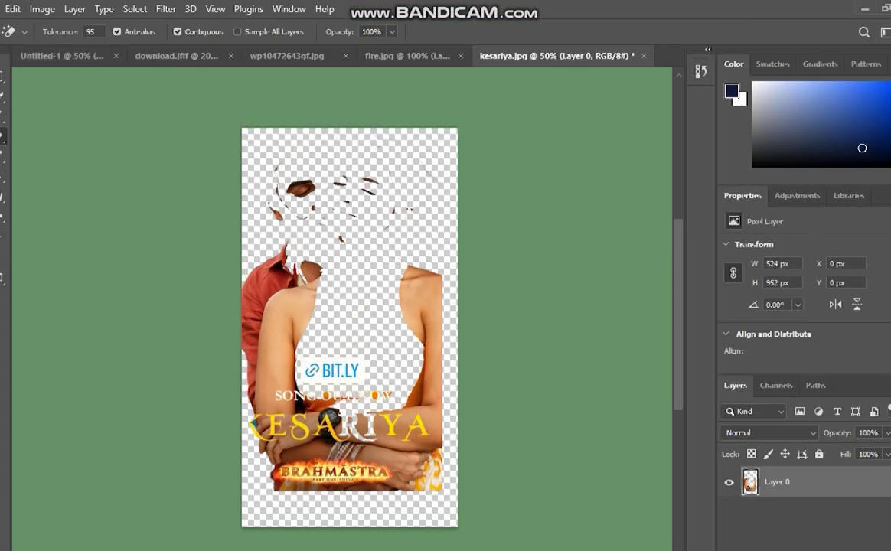
{"action": "left_click", "coordinate": [424, 303]}
{"action": "left_click", "coordinate": [416, 390]}
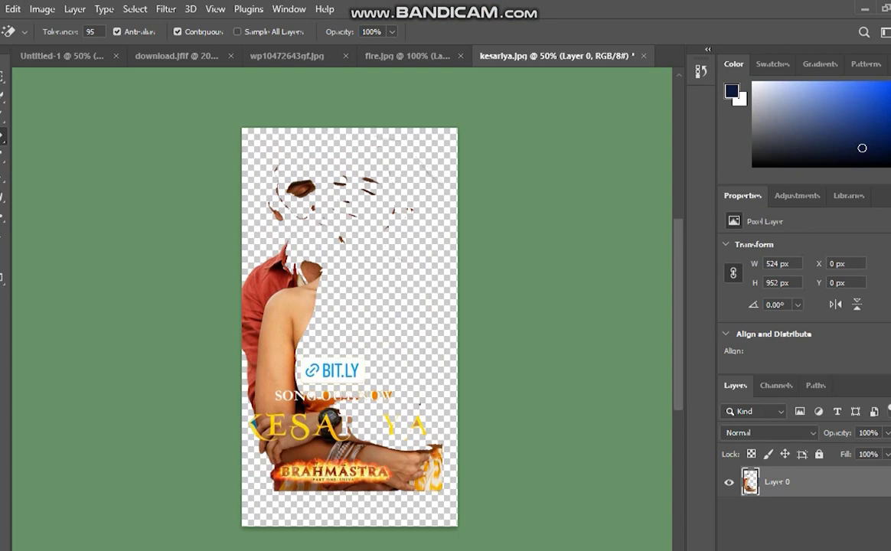
{"action": "left_click", "coordinate": [280, 337]}
{"action": "left_click", "coordinate": [262, 297]}
{"action": "left_click", "coordinate": [301, 189]}
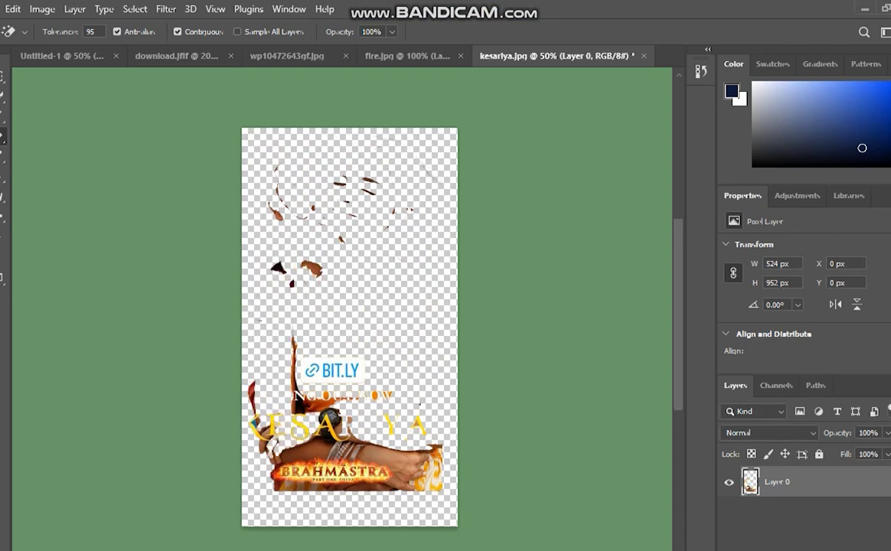
Erase the white BIT.LY label with the Magic Eraser at tolerance 209, and undo erasing the area around the Brahmastra logo.
{"action": "left_click_drag", "start_coordinate": [74, 32], "coordinate": [162, 32]}
{"action": "left_click", "coordinate": [337, 372]}
{"action": "left_click", "coordinate": [342, 454]}
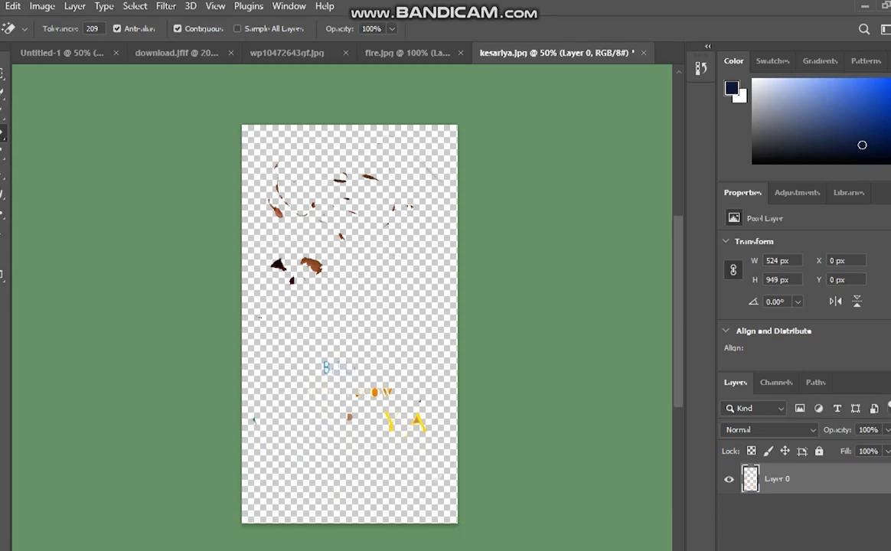
{"action": "key", "text": "ctrl+z"}
Try erasing the forearm above the Brahmastra logo at tolerance 90, and undo it.
{"action": "left_click_drag", "start_coordinate": [71, 29], "coordinate": [3, 31]}
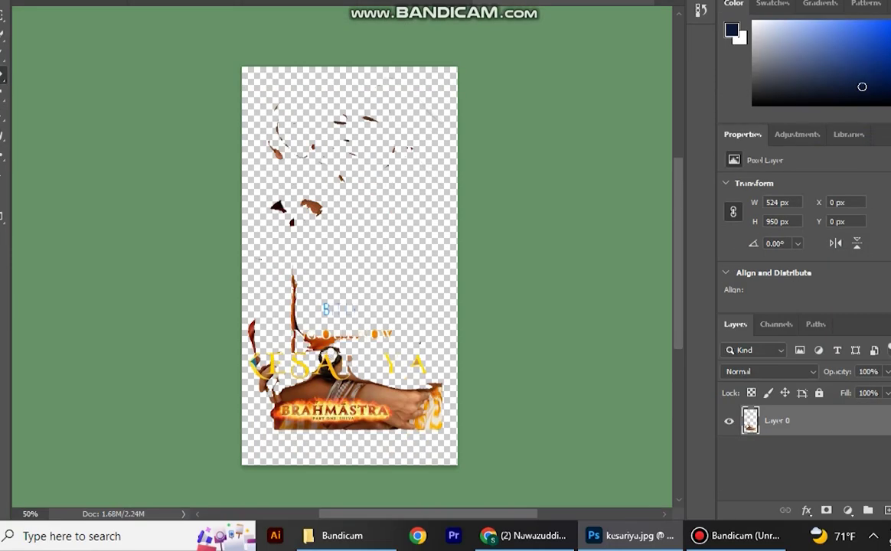
{"action": "left_click", "coordinate": [370, 398]}
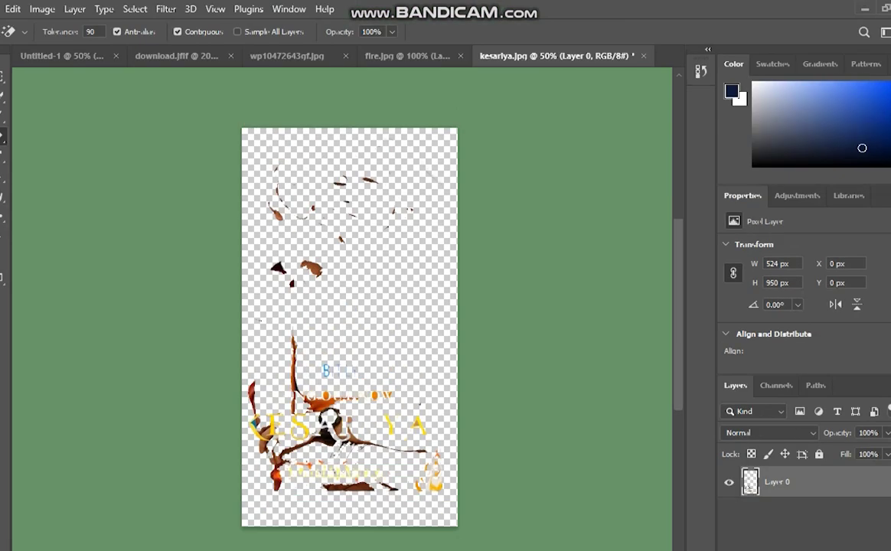
{"action": "key", "text": "ctrl+z"}
Erase the forearm directly above the Brahmastra logo with the Magic Eraser at tolerance 64.
{"action": "key", "text": "ctrl+plus"}
{"action": "key", "text": "ctrl+plus"}
{"action": "scroll", "coordinate": [342, 317], "scroll_direction": "right", "scroll_amount": 1}
{"action": "key", "text": "ctrl+plus"}
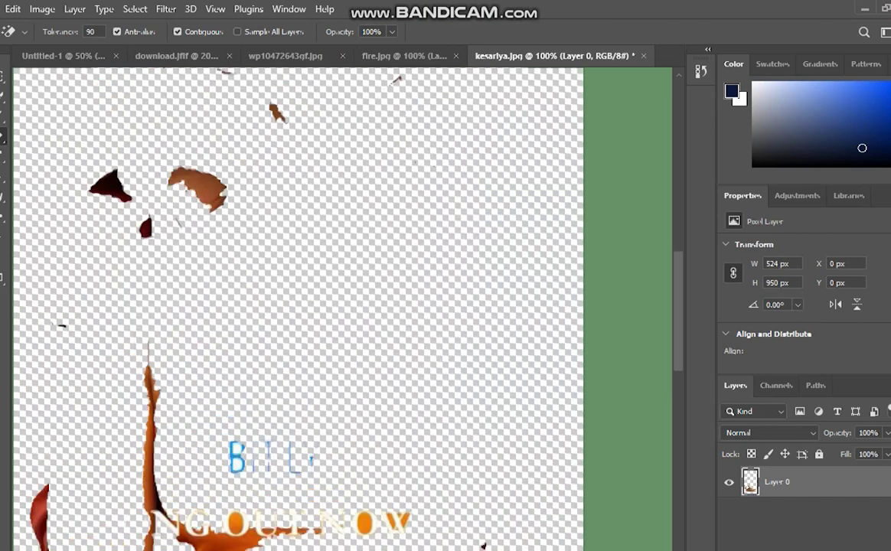
{"action": "key", "text": "ctrl+plus"}
{"action": "scroll", "coordinate": [344, 306], "scroll_direction": "down", "scroll_amount": 5}
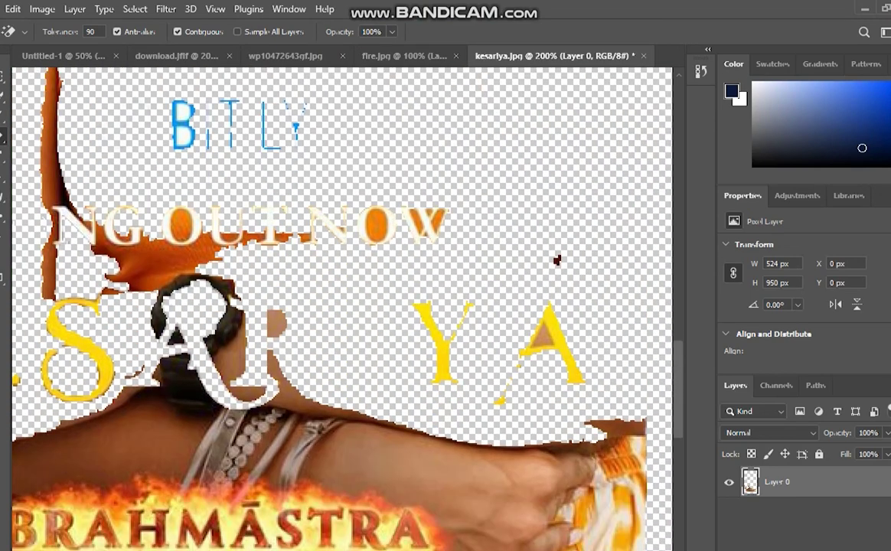
{"action": "left_click_drag", "start_coordinate": [678, 389], "coordinate": [678, 397]}
{"action": "left_click_drag", "start_coordinate": [446, 514], "coordinate": [424, 514]}
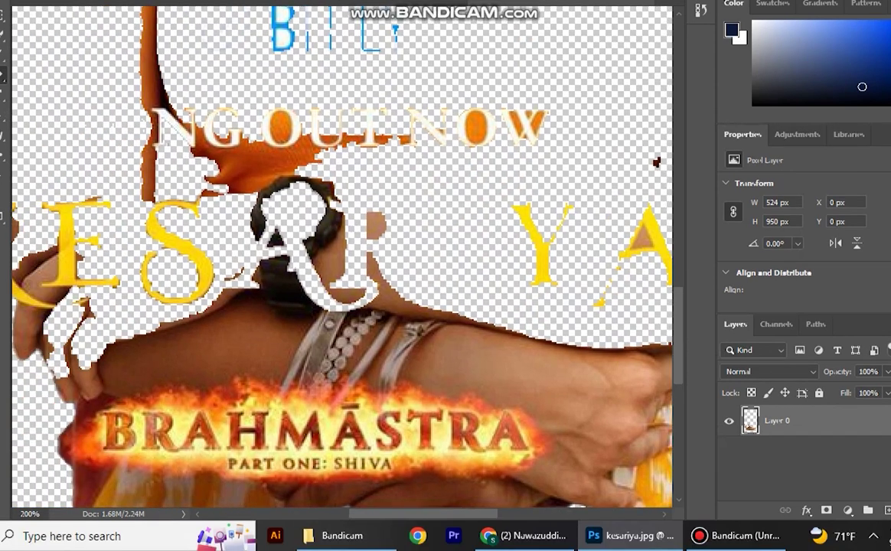
{"action": "left_click_drag", "start_coordinate": [77, 31], "coordinate": [56, 31]}
{"action": "left_click", "coordinate": [230, 402]}
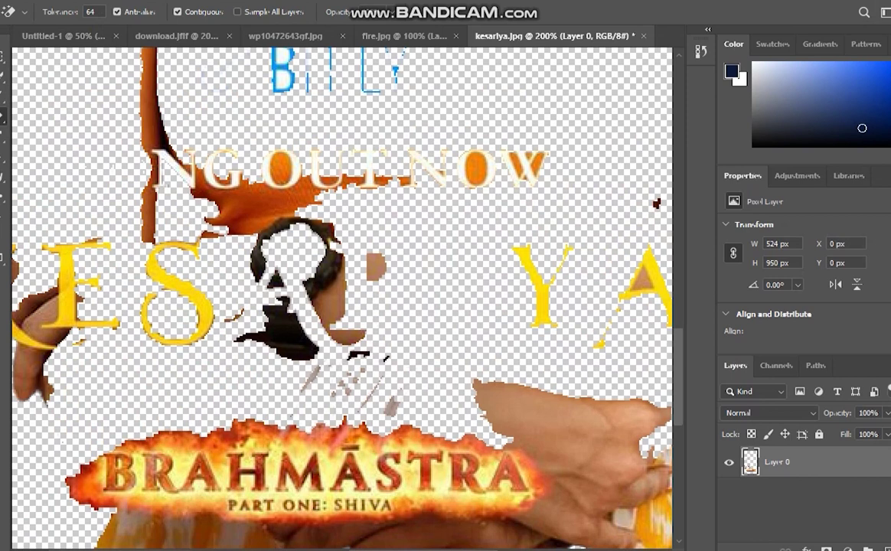
Try erasing the hand beside the Brahmastra logo at tolerance 64, and undo it.
{"action": "left_click", "coordinate": [567, 460]}
{"action": "scroll", "coordinate": [567, 459], "scroll_direction": "down", "scroll_amount": 1}
{"action": "scroll", "coordinate": [345, 291], "scroll_direction": "down", "scroll_amount": 1}
{"action": "key", "text": "ctrl+z"}
{"action": "key", "text": "ctrl+z"}
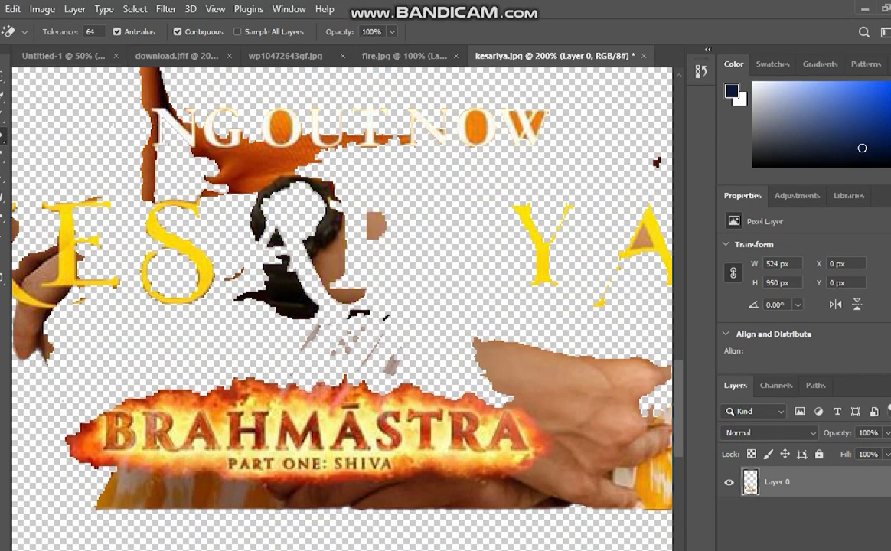
Set the Magic Eraser tolerance to 41 and erase the hand and the yellow fabric at the right end of the Brahmastra logo.
{"action": "left_click_drag", "start_coordinate": [71, 5], "coordinate": [53, 6]}
{"action": "scroll", "coordinate": [566, 337], "scroll_direction": "down", "scroll_amount": 3}
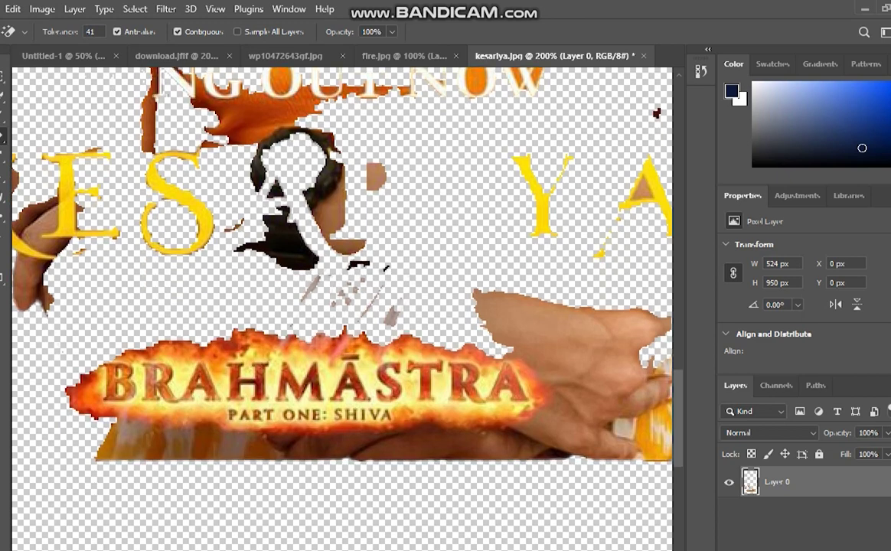
{"action": "left_click", "coordinate": [568, 335]}
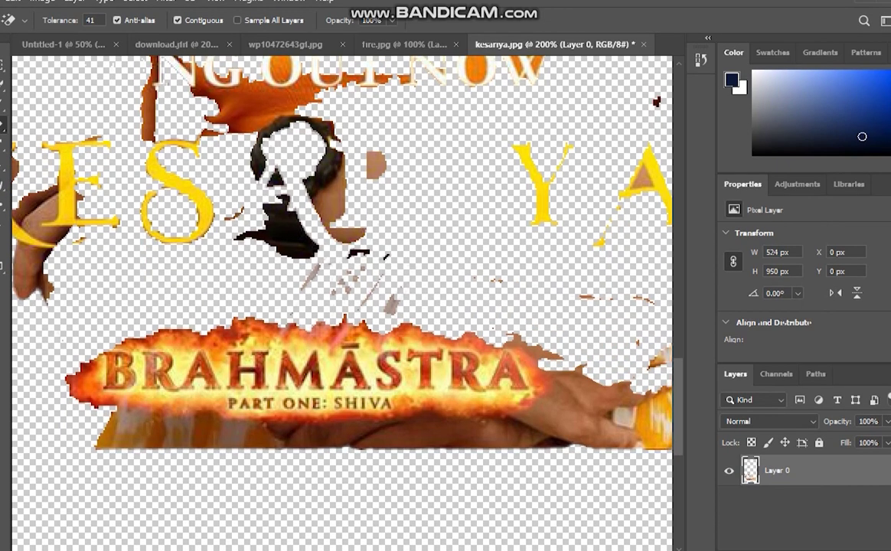
{"action": "left_click", "coordinate": [584, 426]}
{"action": "left_click", "coordinate": [647, 443]}
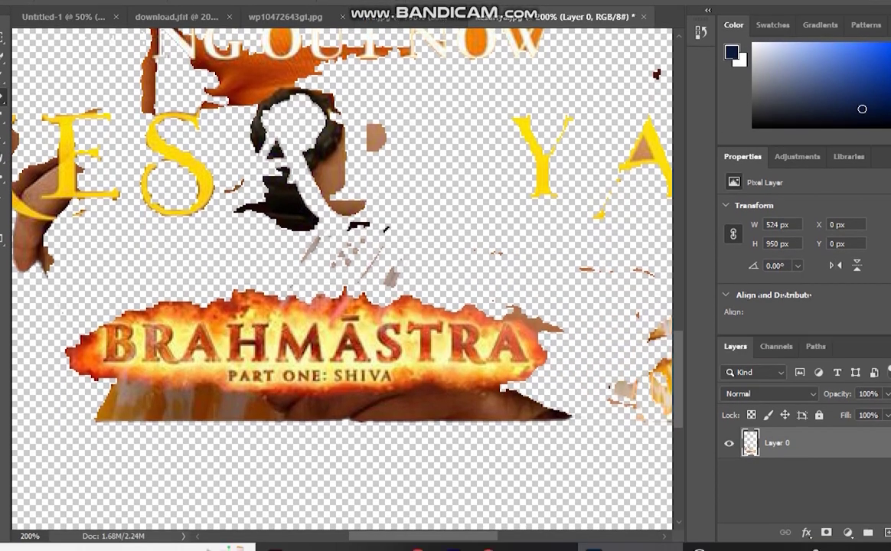
Erase the remaining arm and yellow fabric along the underside of the Brahmastra logo with the Magic Eraser.
{"action": "left_click", "coordinate": [459, 406]}
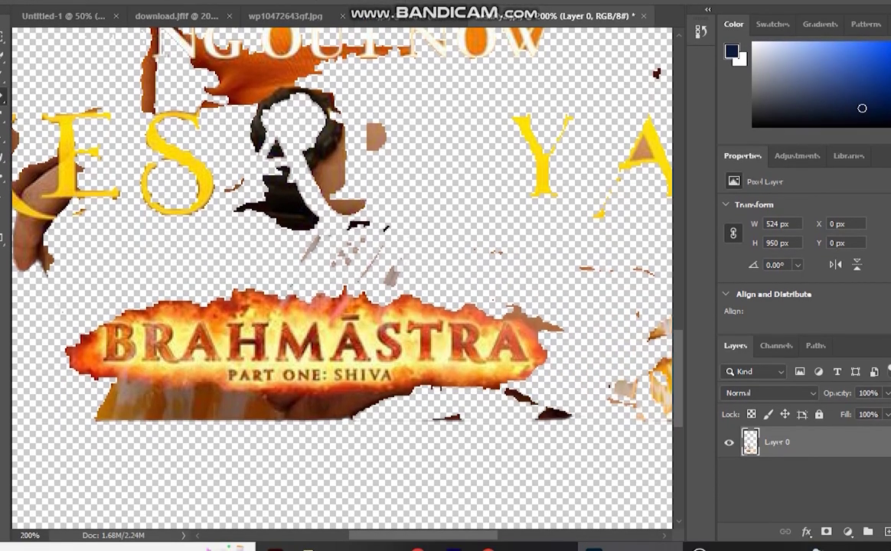
{"action": "left_click", "coordinate": [325, 407]}
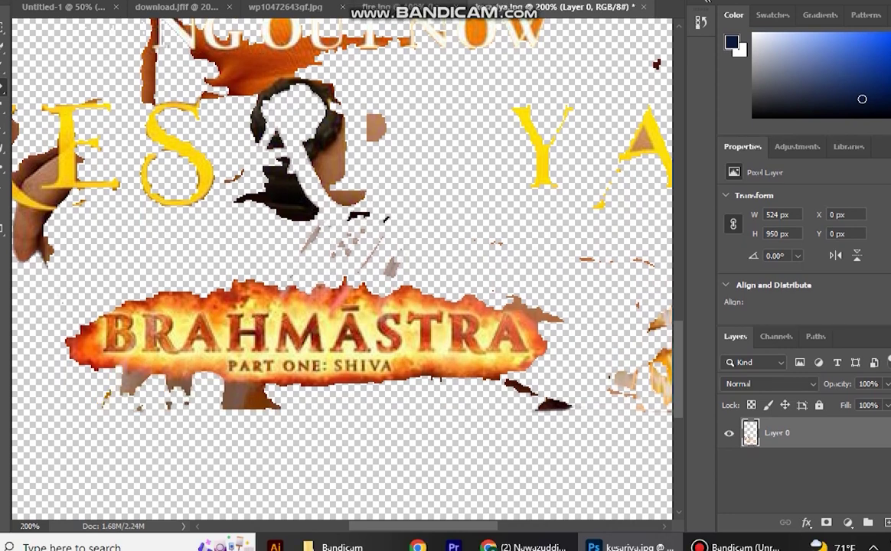
{"action": "left_click", "coordinate": [236, 396]}
{"action": "left_click", "coordinate": [262, 397]}
Erase the leftover lettering, hand, bangles and fabric fragments around the Brahmastra logo with the regular Eraser at brush size 70.
{"action": "right_click", "coordinate": [2, 87]}
{"action": "left_click", "coordinate": [60, 136]}
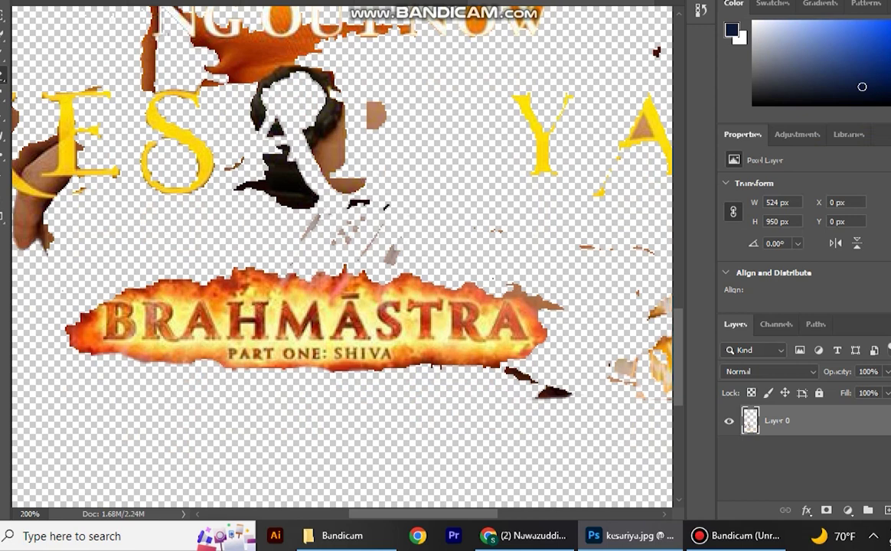
{"action": "mouse_move", "coordinate": [506, 373]}
{"action": "left_mouse_down"}
{"action": "mouse_move", "coordinate": [557, 394]}
{"action": "mouse_move", "coordinate": [659, 375]}
{"action": "mouse_move", "coordinate": [649, 147]}
{"action": "mouse_move", "coordinate": [509, 136]}
{"action": "mouse_move", "coordinate": [361, 147]}
{"action": "mouse_move", "coordinate": [357, 158]}
{"action": "left_mouse_up"}
{"action": "key", "text": "ctrl+minus"}
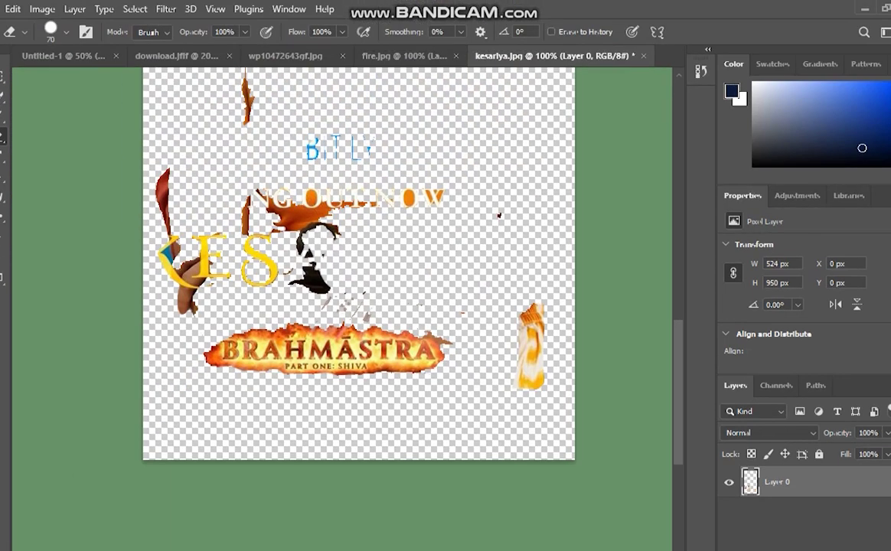
{"action": "mouse_move", "coordinate": [245, 184]}
{"action": "left_mouse_down"}
{"action": "mouse_move", "coordinate": [394, 182]}
{"action": "mouse_move", "coordinate": [284, 253]}
{"action": "mouse_move", "coordinate": [153, 222]}
{"action": "mouse_move", "coordinate": [149, 157]}
{"action": "left_mouse_up"}
{"action": "left_click_drag", "start_coordinate": [188, 302], "coordinate": [210, 236]}
{"action": "mouse_move", "coordinate": [499, 215]}
{"action": "left_mouse_down"}
{"action": "mouse_move", "coordinate": [515, 315]}
{"action": "mouse_move", "coordinate": [540, 327]}
{"action": "left_mouse_up"}
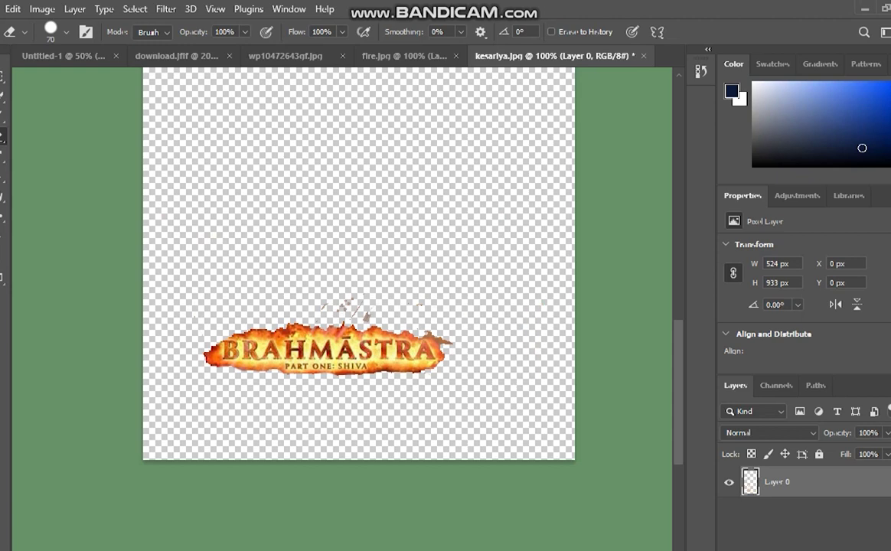
Erase the small specks above the Brahmastra logo and smooth the jagged peaks along its upper edge.
{"action": "key", "text": "ctrl+plus"}
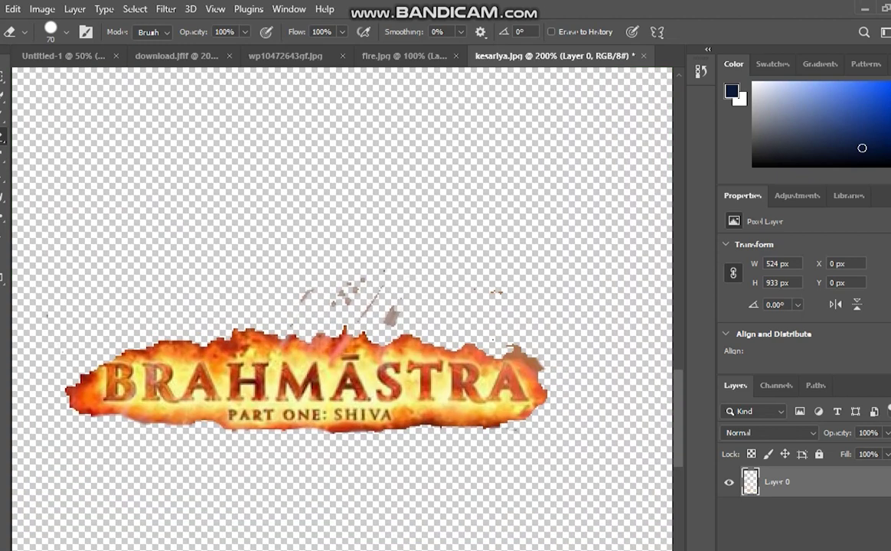
{"action": "left_click", "coordinate": [541, 315]}
{"action": "mouse_move", "coordinate": [433, 316]}
{"action": "left_mouse_down"}
{"action": "mouse_move", "coordinate": [391, 317]}
{"action": "mouse_move", "coordinate": [325, 261]}
{"action": "left_mouse_up"}
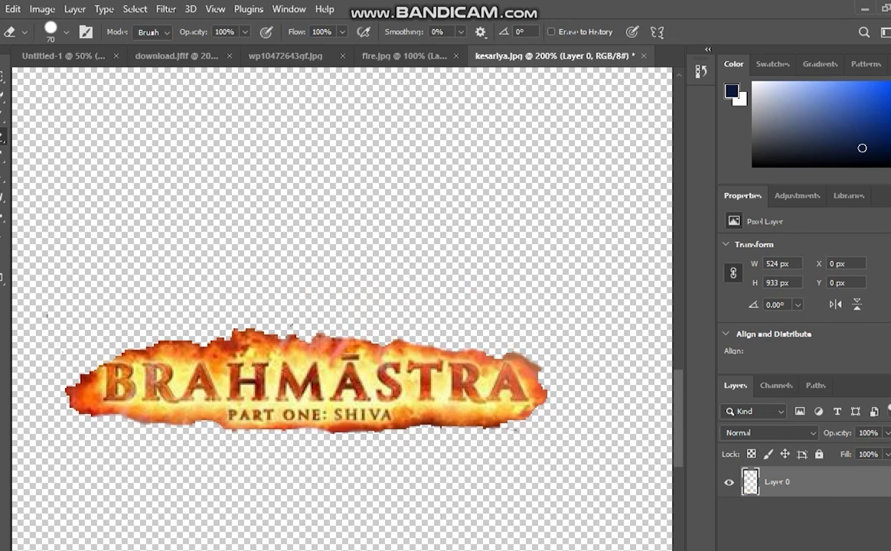
{"action": "left_click_drag", "start_coordinate": [328, 262], "coordinate": [310, 285]}
{"action": "left_click", "coordinate": [247, 283]}
{"action": "left_click", "coordinate": [219, 288]}
{"action": "left_click", "coordinate": [177, 290]}
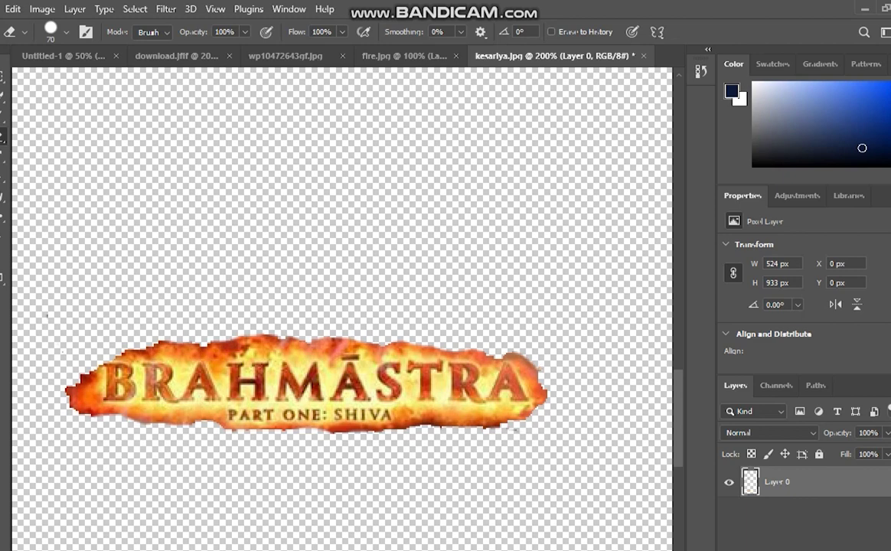
Erase the stray fragments left in the upper part of the kesariya image.
{"action": "key", "text": "ctrl+minus"}
{"action": "key", "text": "ctrl+minus"}
{"action": "scroll", "coordinate": [342, 310], "scroll_direction": "up", "scroll_amount": 7}
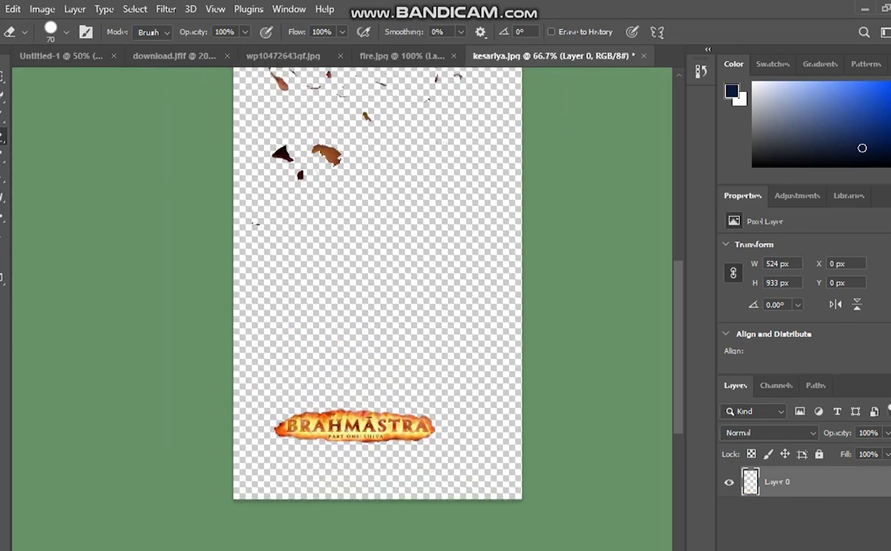
{"action": "scroll", "coordinate": [377, 306], "scroll_direction": "up", "scroll_amount": 1}
{"action": "mouse_move", "coordinate": [406, 135]}
{"action": "left_mouse_down"}
{"action": "mouse_move", "coordinate": [315, 184]}
{"action": "mouse_move", "coordinate": [460, 176]}
{"action": "mouse_move", "coordinate": [280, 134]}
{"action": "mouse_move", "coordinate": [328, 255]}
{"action": "left_mouse_up"}
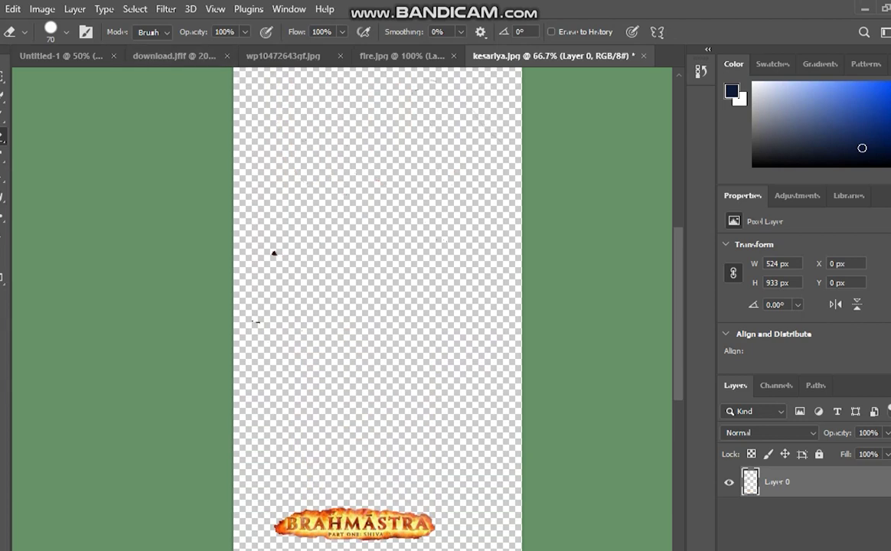
{"action": "scroll", "coordinate": [377, 306], "scroll_direction": "down", "scroll_amount": 3}
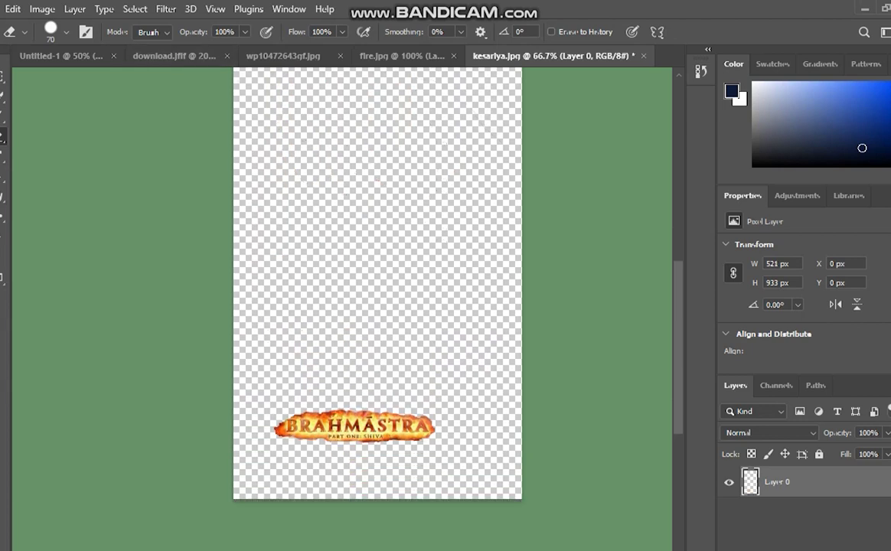
Move the logo layer to X 55 px, Y -58 px and trim the logo's upper edge with the Eraser.
{"action": "key", "text": "v"}
{"action": "left_click_drag", "start_coordinate": [387, 364], "coordinate": [415, 334]}
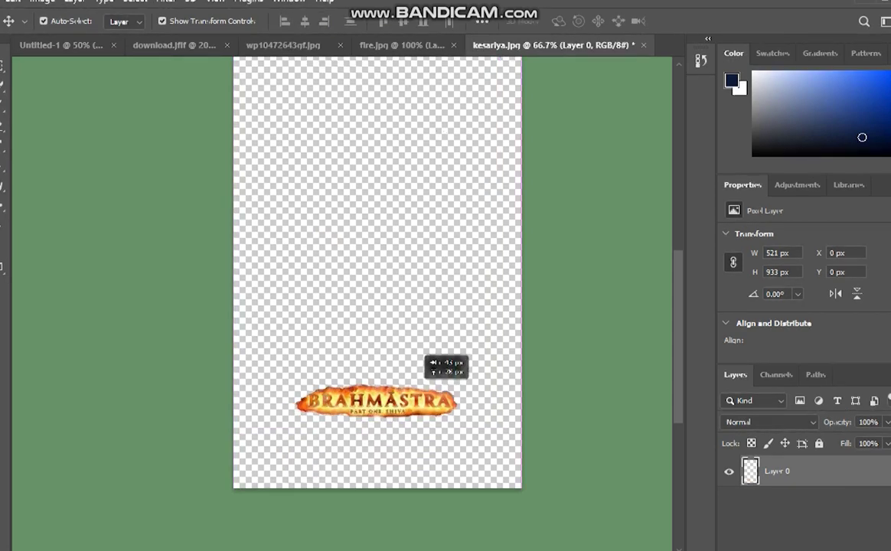
{"action": "key", "text": "ctrl+plus"}
{"action": "key", "text": "ctrl+plus"}
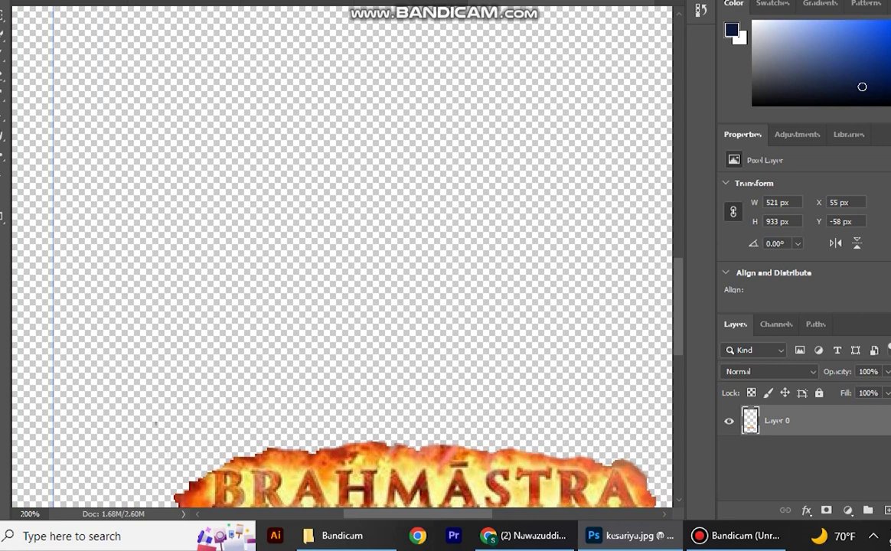
{"action": "scroll", "coordinate": [341, 257], "scroll_direction": "down", "scroll_amount": 4}
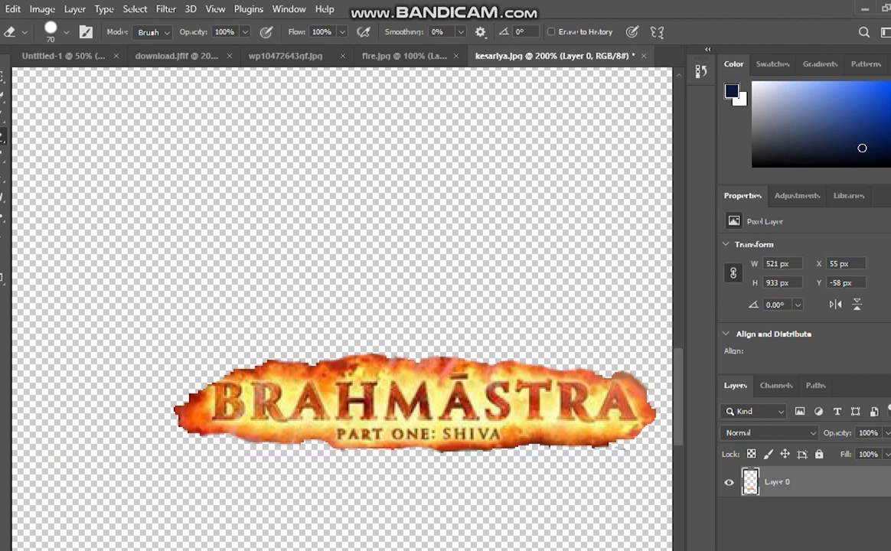
{"action": "left_click_drag", "start_coordinate": [373, 301], "coordinate": [622, 327]}
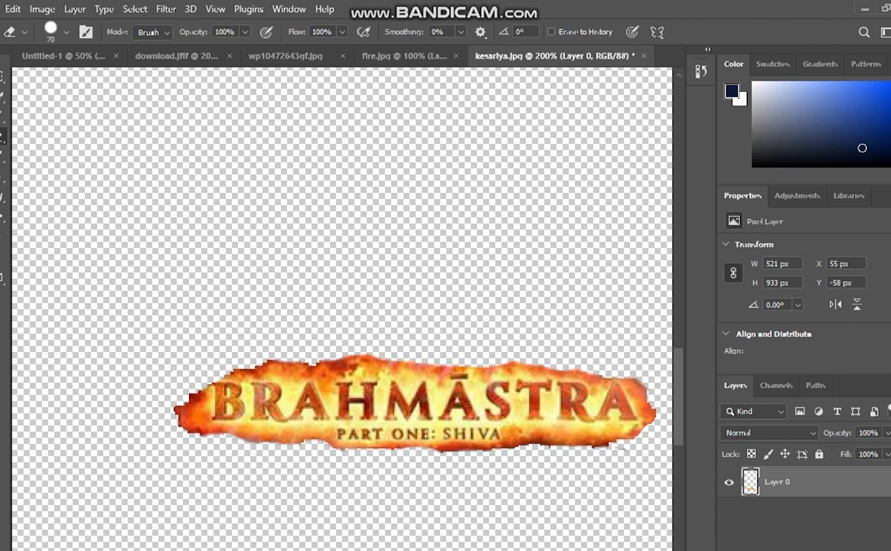
{"action": "left_click_drag", "start_coordinate": [256, 312], "coordinate": [324, 309]}
{"action": "key", "text": "ctrl+minus"}
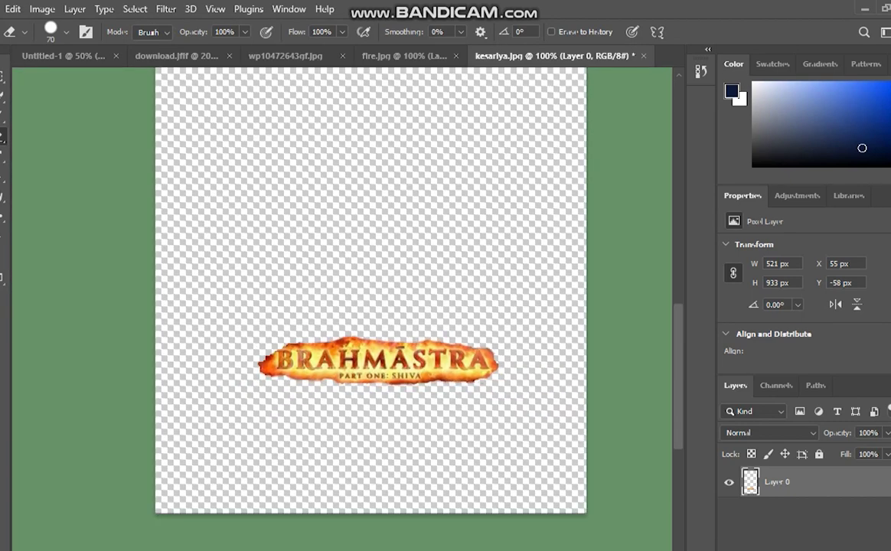
{"action": "key", "text": "ctrl+minus"}
Increase the vibrance of the Brahmastra logo layer with the Vibrance adjustment.
{"action": "key", "text": "v"}
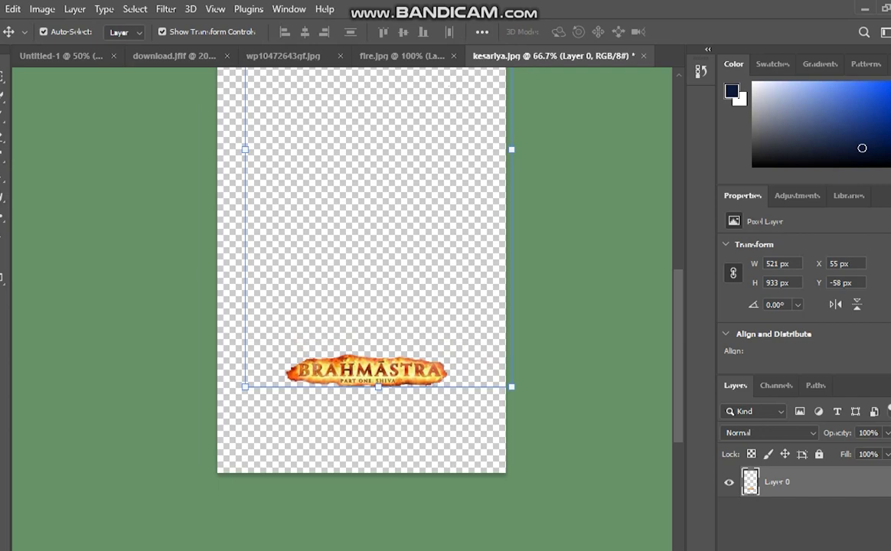
{"action": "left_click", "coordinate": [42, 8]}
{"action": "left_click", "coordinate": [13, 9]}
{"action": "left_click", "coordinate": [42, 8]}
{"action": "mouse_move", "coordinate": [66, 48]}
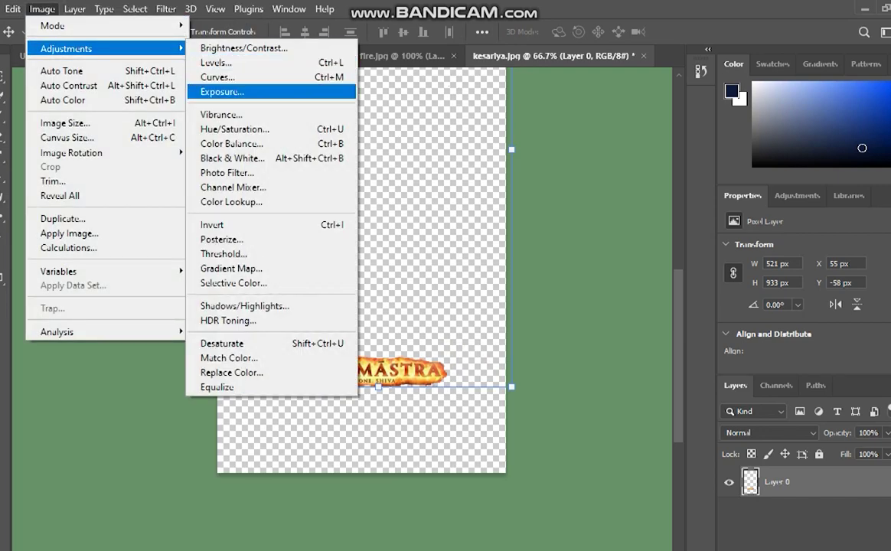
{"action": "left_click", "coordinate": [222, 115]}
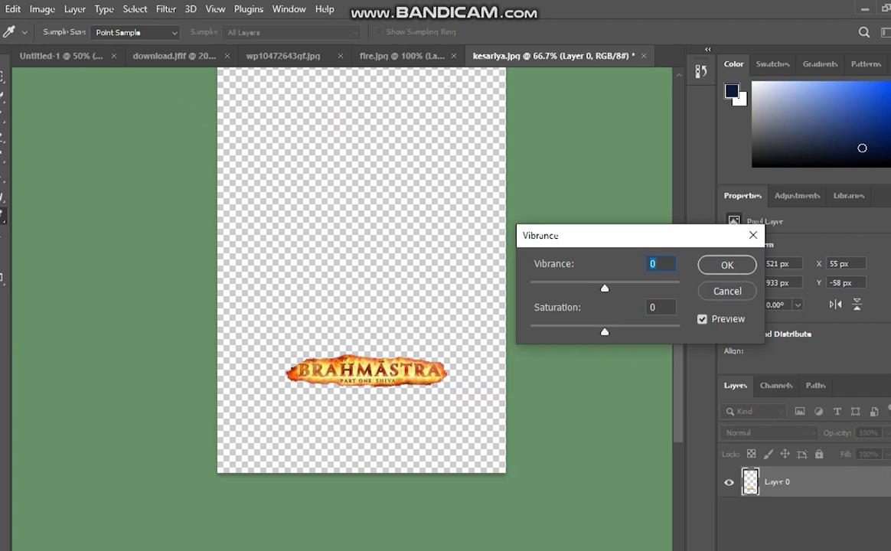
{"action": "left_click_drag", "start_coordinate": [548, 263], "coordinate": [605, 262]}
{"action": "left_click_drag", "start_coordinate": [666, 289], "coordinate": [635, 289]}
{"action": "left_click", "coordinate": [728, 265]}
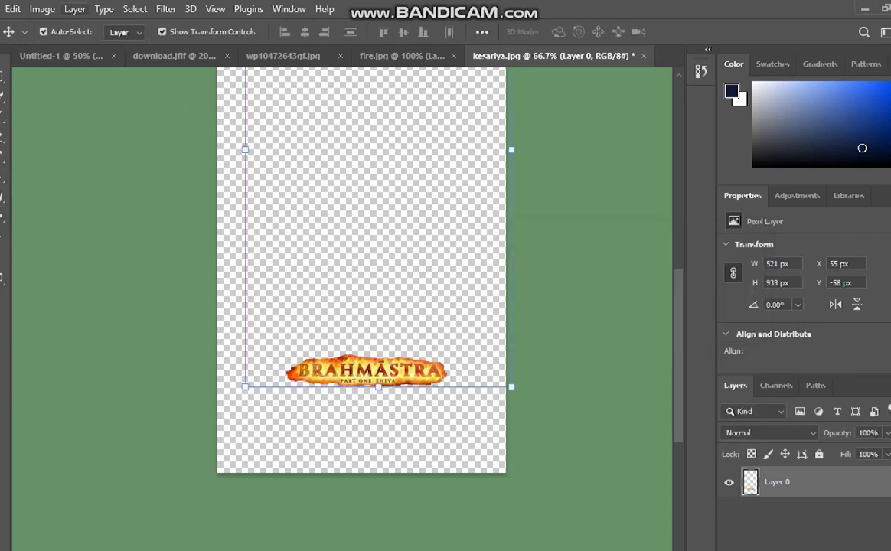
Apply a Color Balance adjustment to the logo's midtones with levels +22, -3 and +1.
{"action": "left_click", "coordinate": [42, 9]}
{"action": "mouse_move", "coordinate": [66, 48]}
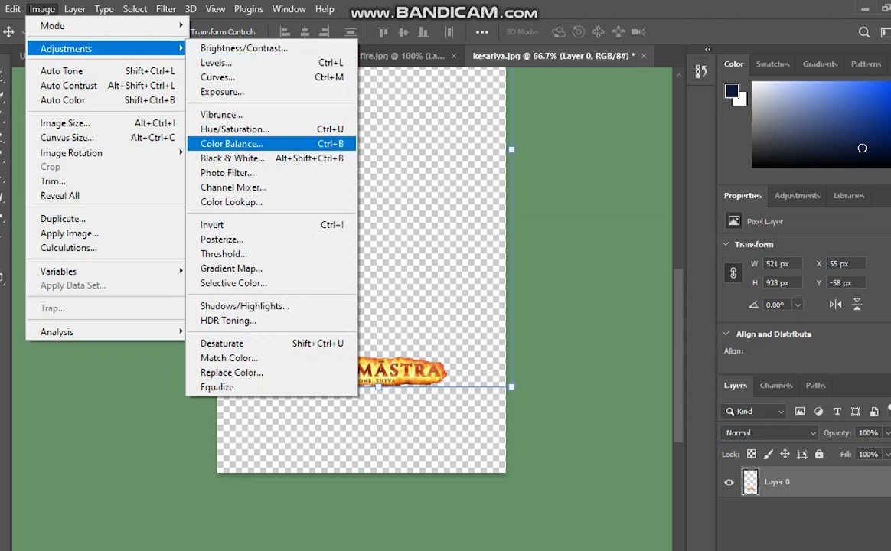
{"action": "left_click", "coordinate": [232, 143]}
{"action": "left_click_drag", "start_coordinate": [516, 208], "coordinate": [516, 245]}
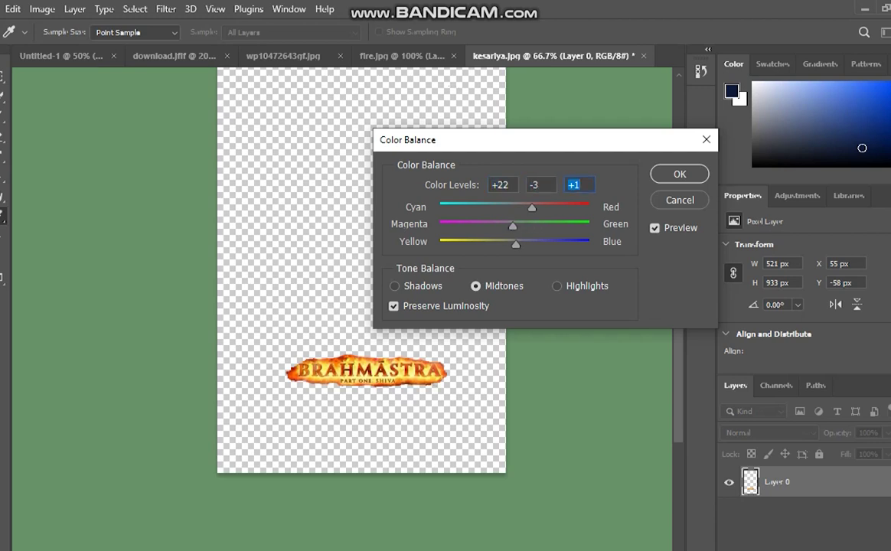
{"action": "key", "text": "Return"}
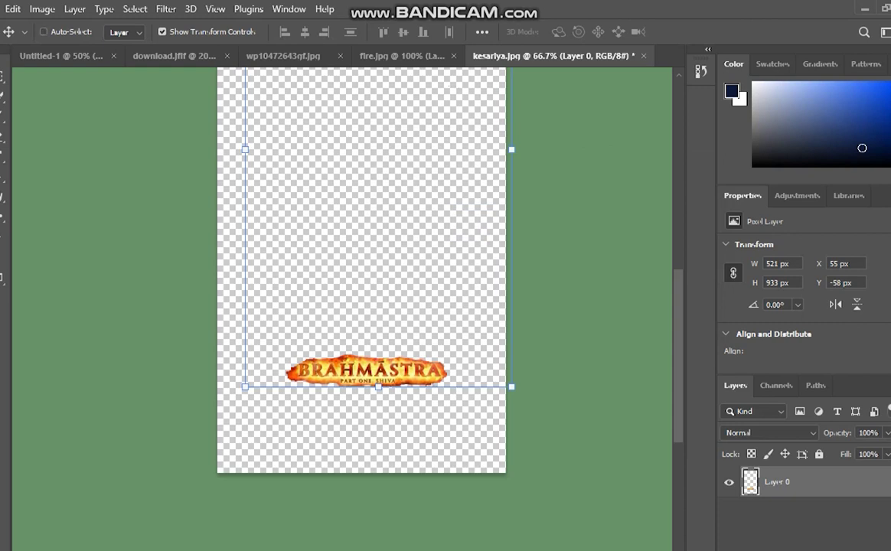
Reposition the Brahmastra logo within the kesariya image using Free Transform.
{"action": "key", "text": "ctrl+t"}
{"action": "key", "text": "Return"}
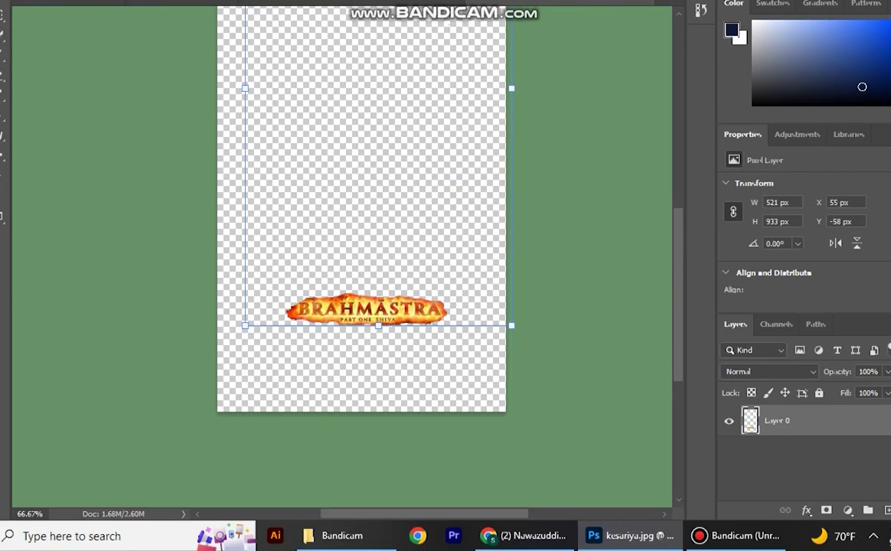
{"action": "key", "text": "ctrl+t"}
{"action": "left_click_drag", "start_coordinate": [380, 268], "coordinate": [295, 136]}
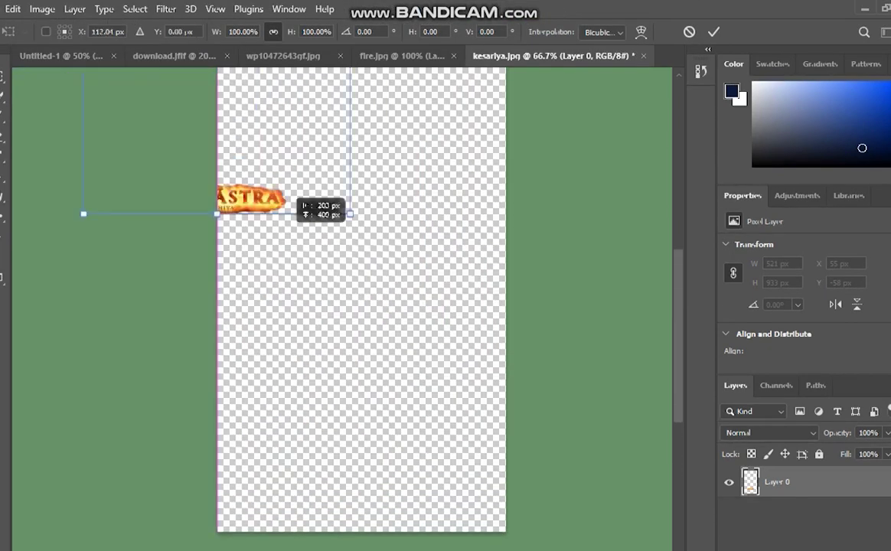
{"action": "left_click_drag", "start_coordinate": [284, 229], "coordinate": [430, 309]}
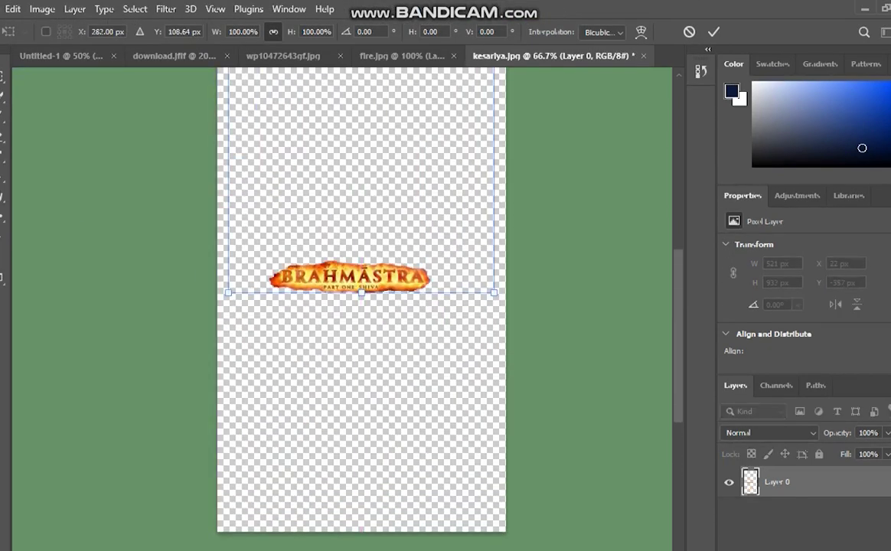
Copy the logo layer from the kesariya image into the Untitled-1 thumbnail, placing it in the upper middle of the canvas.
{"action": "left_click", "coordinate": [65, 55]}
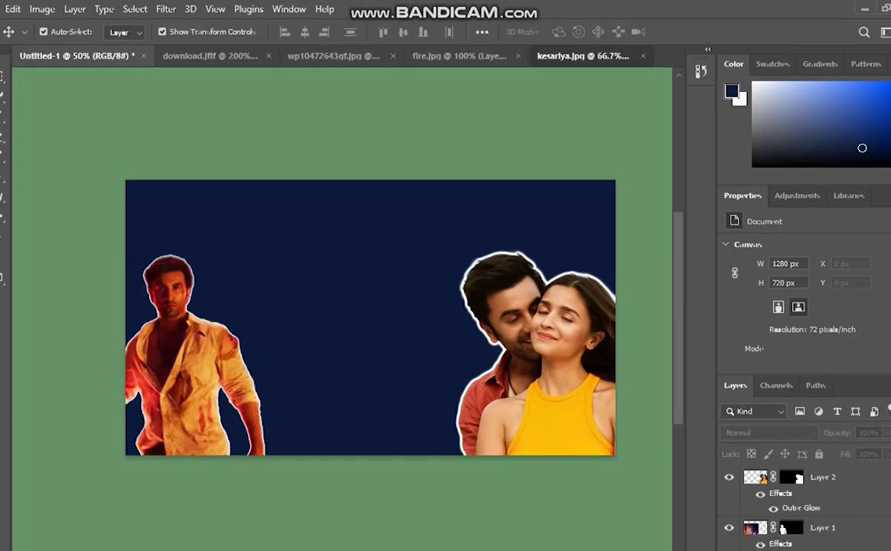
{"action": "left_click", "coordinate": [582, 55]}
{"action": "left_click_drag", "start_coordinate": [387, 464], "coordinate": [342, 232]}
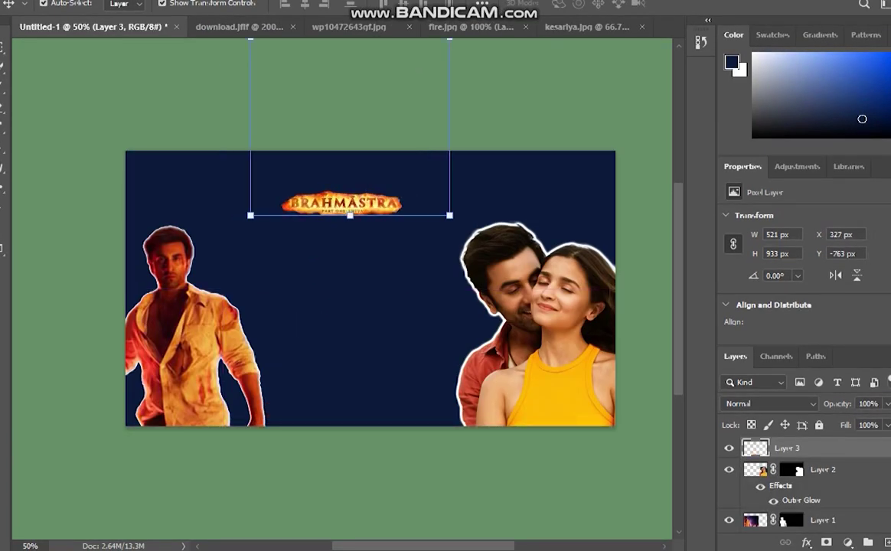
Scale the Brahmastra logo layer to 678 × 1216 px and position it at X 288 px, Y -1029 px.
{"action": "key", "text": "ctrl+t"}
{"action": "left_click_drag", "start_coordinate": [250, 215], "coordinate": [227, 258]}
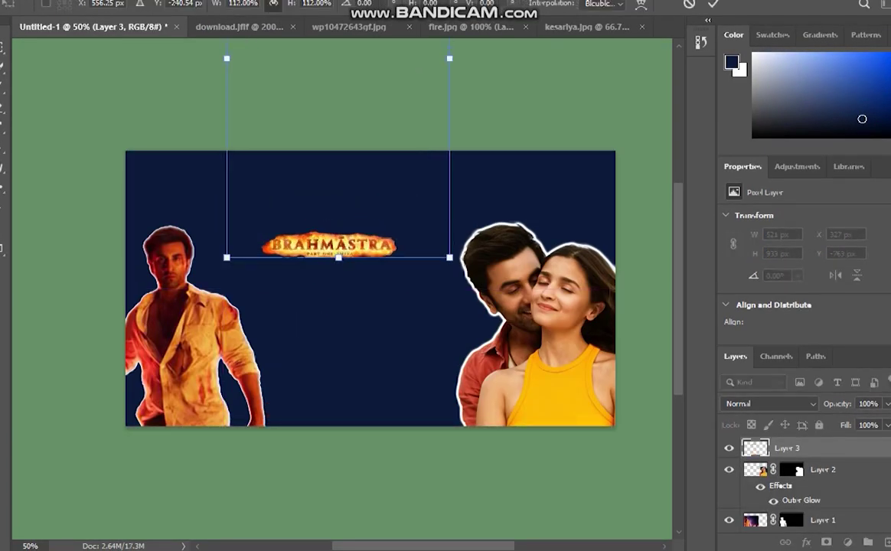
{"action": "left_click_drag", "start_coordinate": [449, 258], "coordinate": [514, 304]}
{"action": "left_click_drag", "start_coordinate": [387, 300], "coordinate": [394, 197]}
{"action": "left_click", "coordinate": [713, 4]}
{"action": "left_click", "coordinate": [636, 84]}
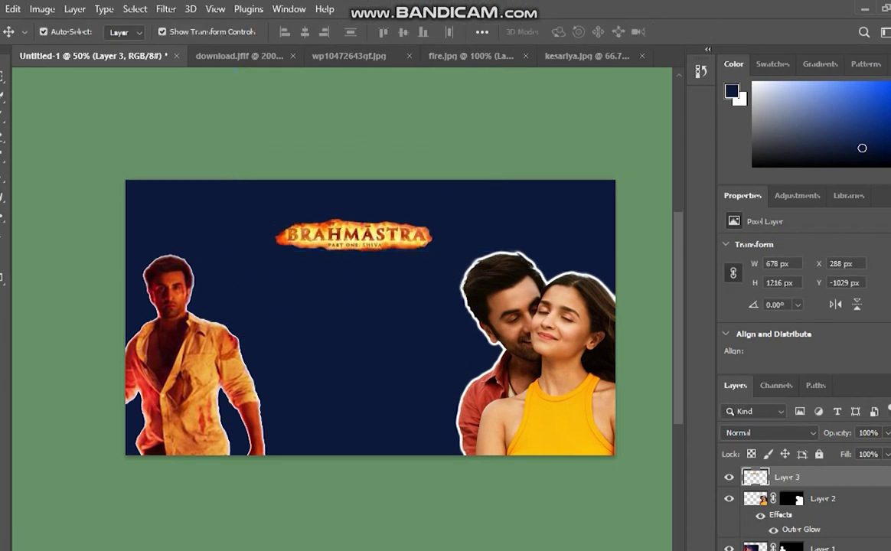
Enlarge the Brahmastra logo further and center it near the canvas's upper edge, above the gap between the actor cutouts.
{"action": "left_click_drag", "start_coordinate": [333, 229], "coordinate": [334, 221]}
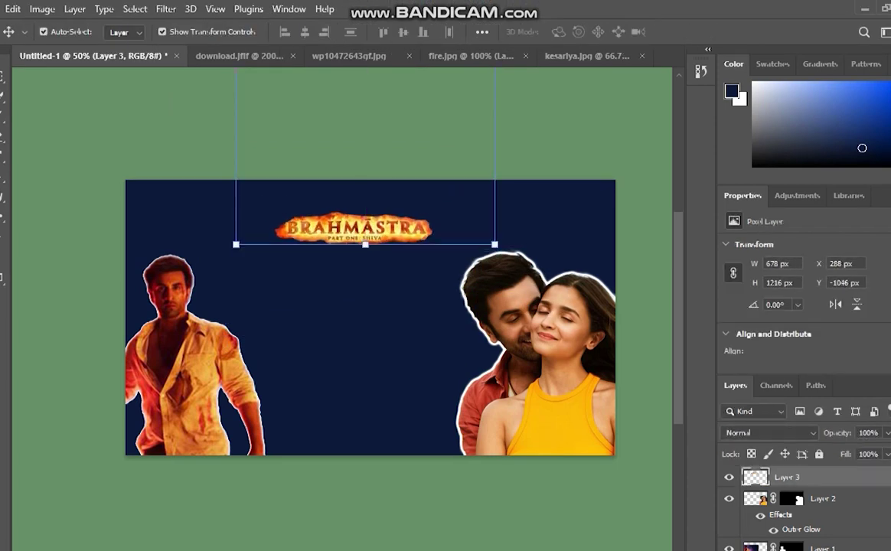
{"action": "left_click_drag", "start_coordinate": [236, 245], "coordinate": [203, 304]}
{"action": "left_click_drag", "start_coordinate": [316, 276], "coordinate": [328, 229]}
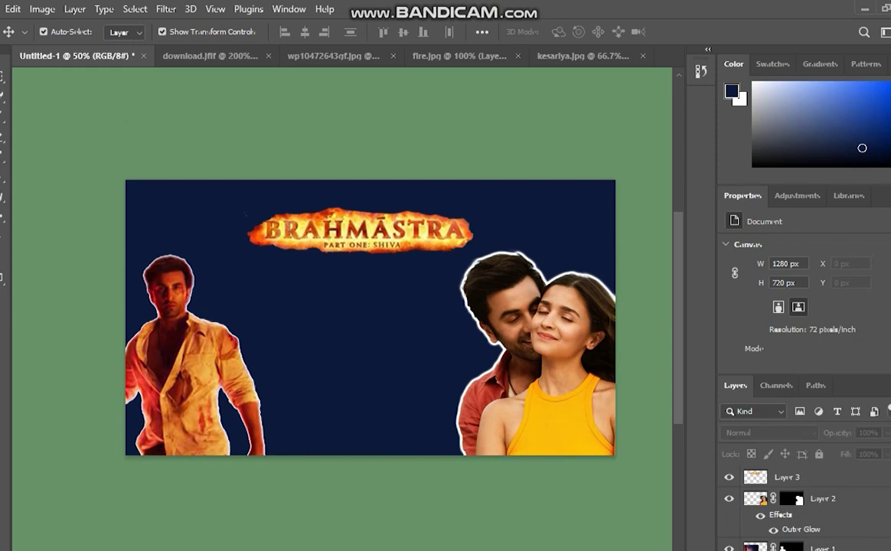
Open the 1A-2_60af5e221d8c6 photo of two men from the Downloads folder.
{"action": "left_click", "coordinate": [1, 9]}
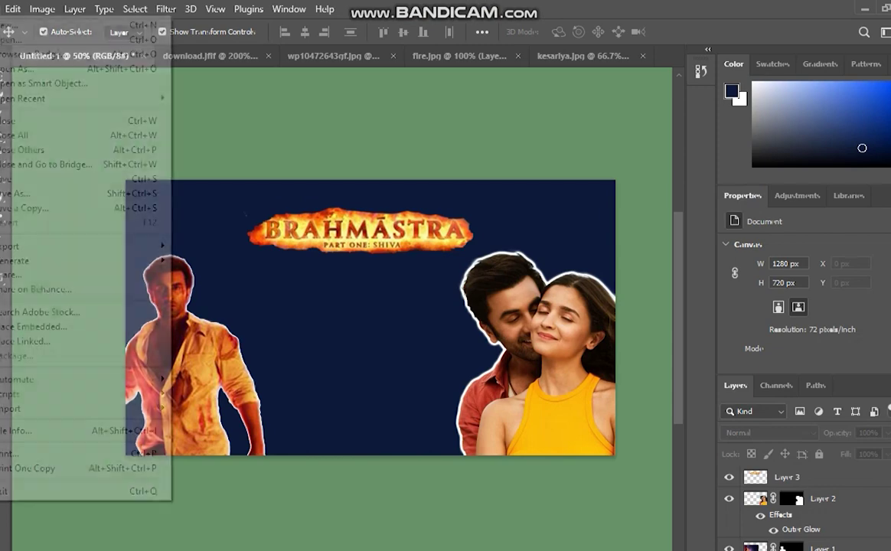
{"action": "left_click", "coordinate": [46, 39]}
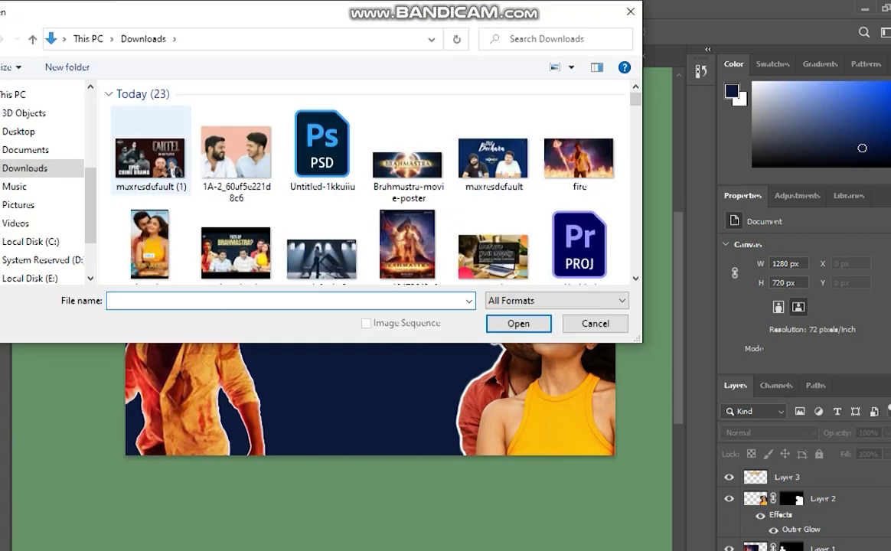
{"action": "left_click", "coordinate": [237, 156]}
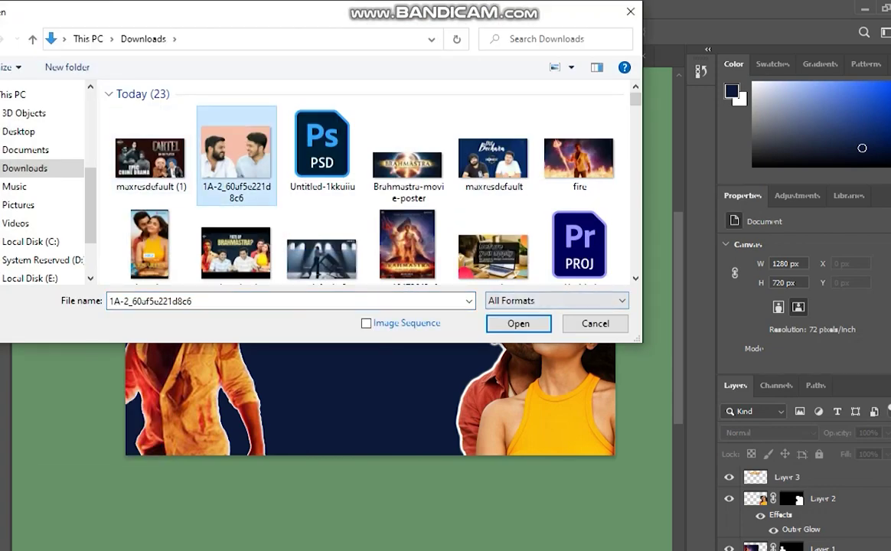
{"action": "key", "text": "Return"}
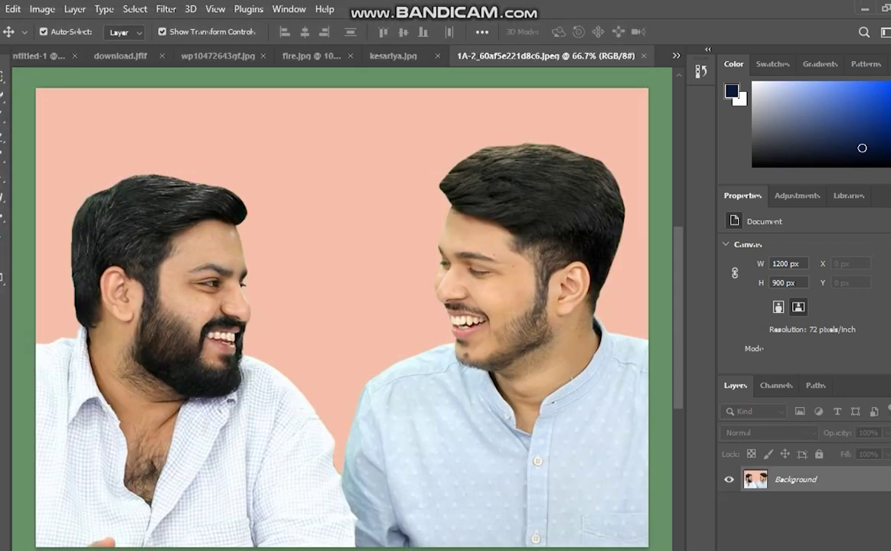
Unlock the two-men photo's background into an editable layer and remove the pink backdrop with Remove Background.
{"action": "key", "text": "ctrl+minus"}
{"action": "key", "text": "ctrl+minus"}
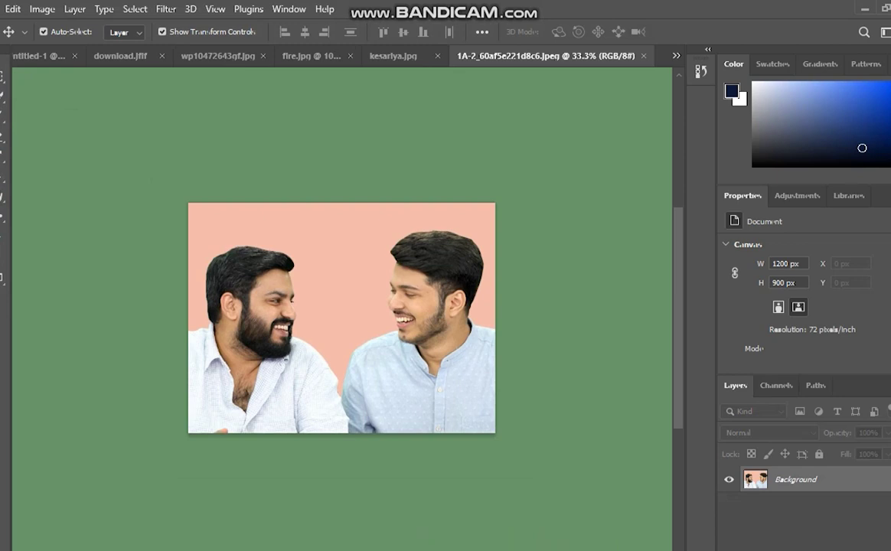
{"action": "key", "text": "ctrl+t"}
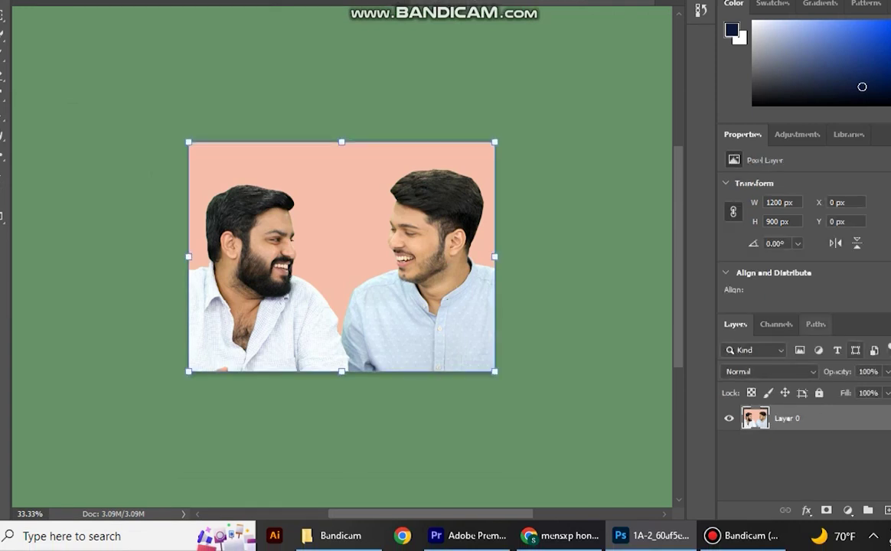
{"action": "scroll", "coordinate": [342, 263], "scroll_direction": "down", "scroll_amount": 2}
{"action": "scroll", "coordinate": [805, 230], "scroll_direction": "down", "scroll_amount": 4}
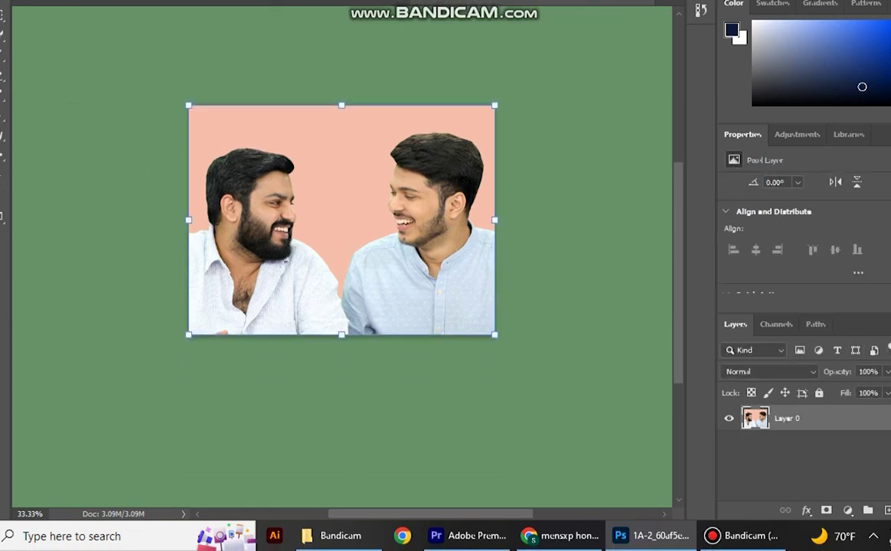
{"action": "left_click", "coordinate": [794, 244]}
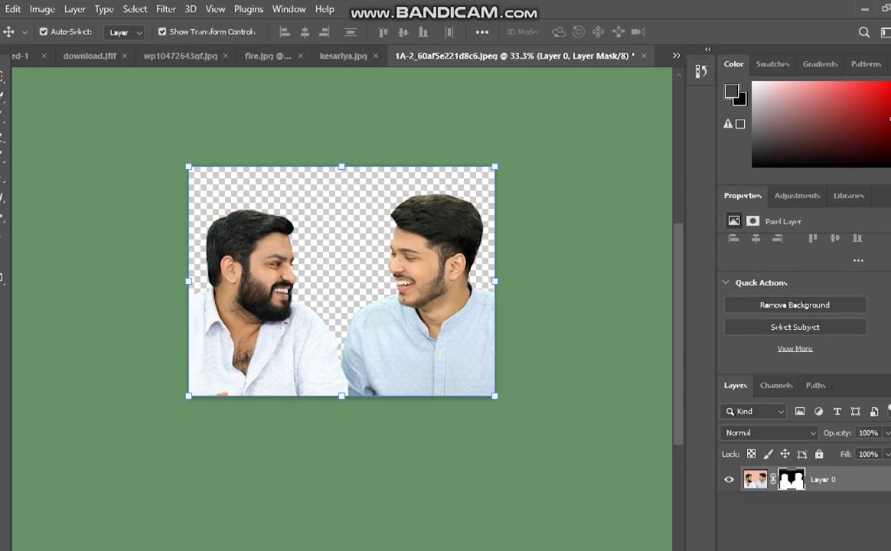
Copy the two-men cutout into the Untitled-1 thumbnail, scale it to 55.25%, and place it along the lower edge between the actor cutouts.
{"action": "left_click_drag", "start_coordinate": [409, 295], "coordinate": [356, 307]}
{"action": "left_click_drag", "start_coordinate": [584, 141], "coordinate": [493, 209]}
{"action": "left_click_drag", "start_coordinate": [455, 272], "coordinate": [383, 320]}
{"action": "left_click_drag", "start_coordinate": [335, 420], "coordinate": [424, 422]}
{"action": "left_click_drag", "start_coordinate": [440, 375], "coordinate": [450, 363]}
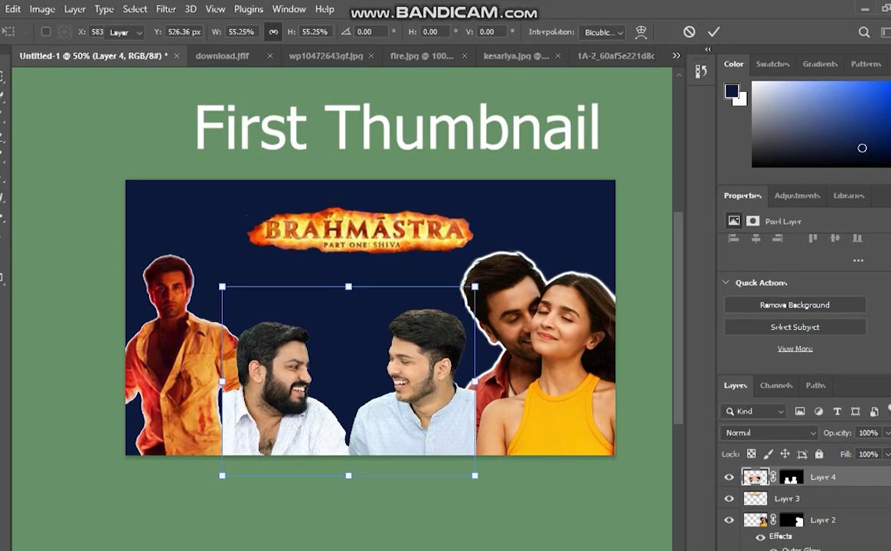
{"action": "key", "text": "Return"}
{"action": "left_click", "coordinate": [371, 502]}
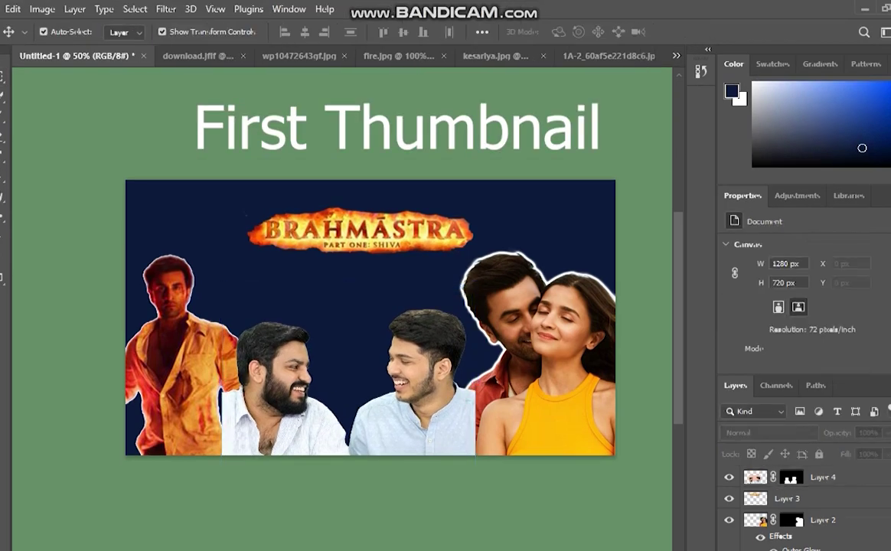
Move the couple's layer, Layer 2, above the two-men cutout, Layer 4, in the layer stack.
{"action": "left_click", "coordinate": [553, 391]}
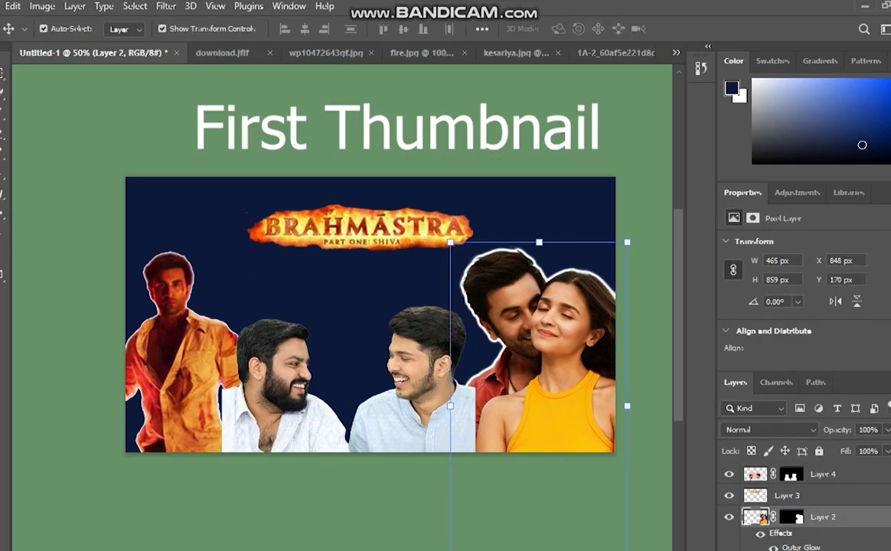
{"action": "right_click", "coordinate": [511, 414]}
{"action": "left_click", "coordinate": [542, 366]}
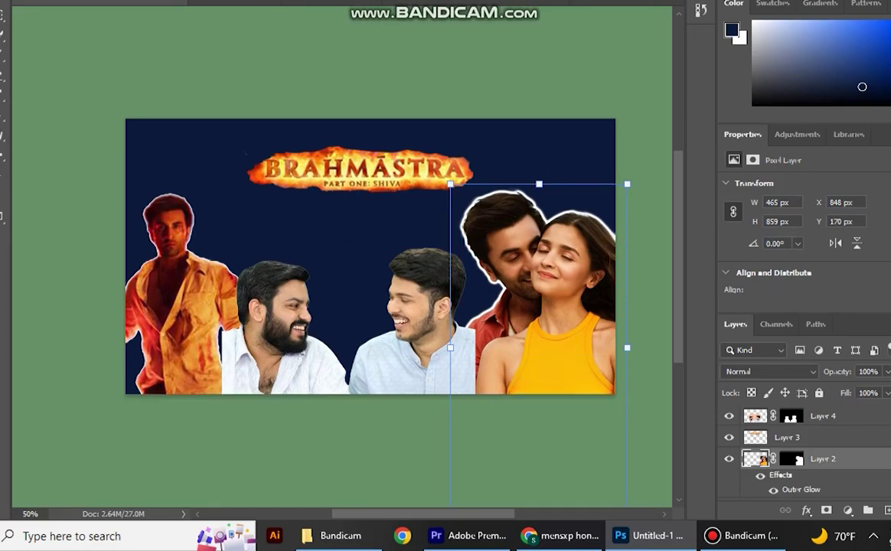
{"action": "left_click_drag", "start_coordinate": [829, 459], "coordinate": [830, 409]}
{"action": "left_click", "coordinate": [647, 429]}
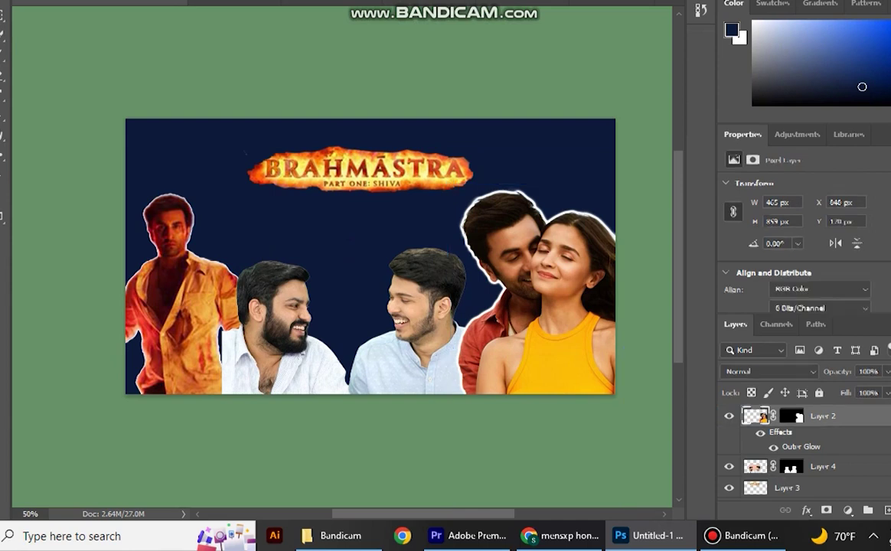
{"action": "scroll", "coordinate": [804, 452], "scroll_direction": "down", "scroll_amount": 2}
{"action": "left_click", "coordinate": [783, 463]}
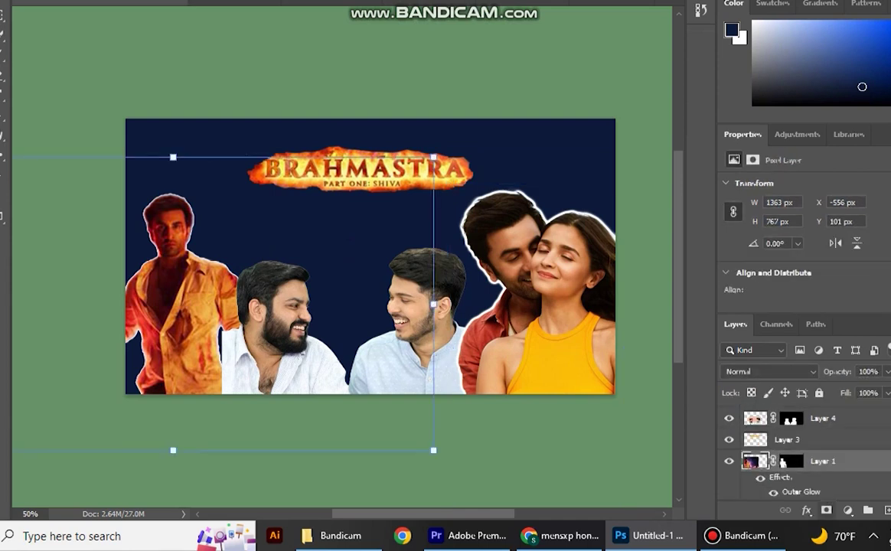
{"action": "scroll", "coordinate": [783, 463], "scroll_direction": "up", "scroll_amount": 2}
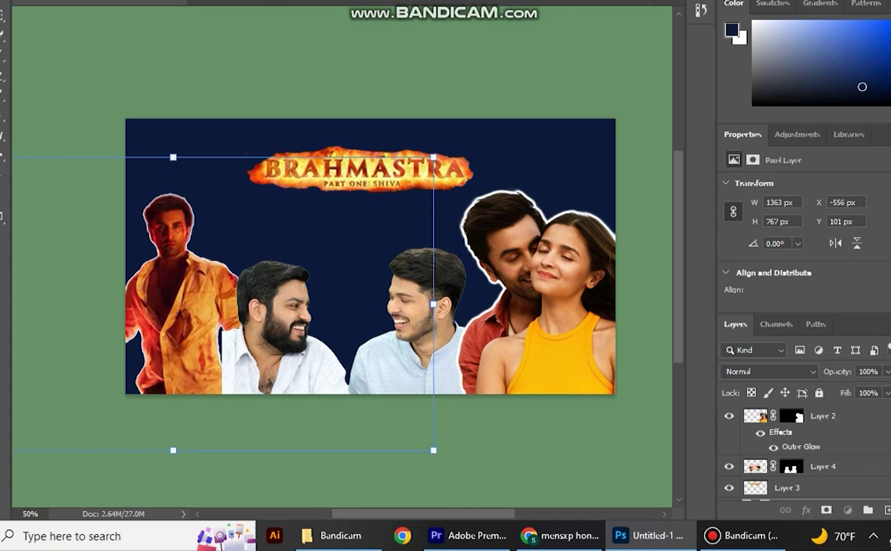
{"action": "left_click", "coordinate": [824, 416]}
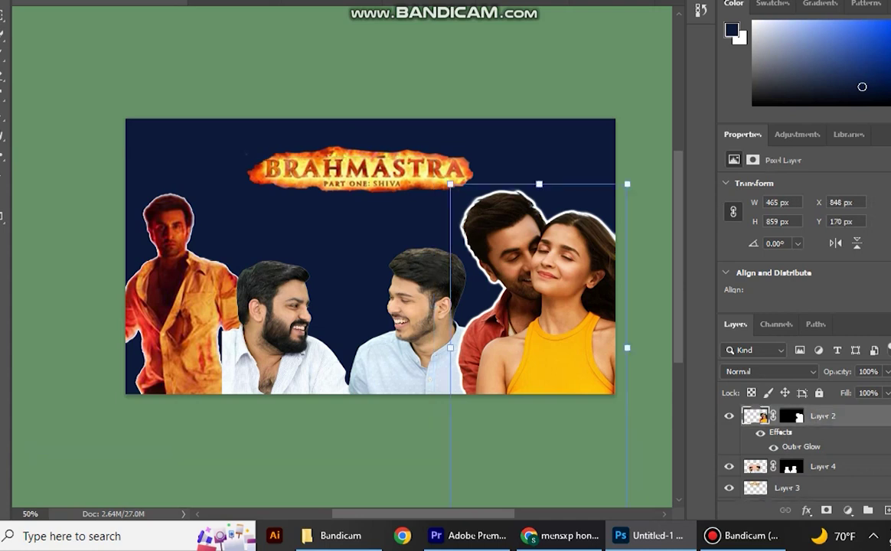
{"action": "scroll", "coordinate": [783, 462], "scroll_direction": "down", "scroll_amount": 2}
{"action": "left_click", "coordinate": [782, 461]}
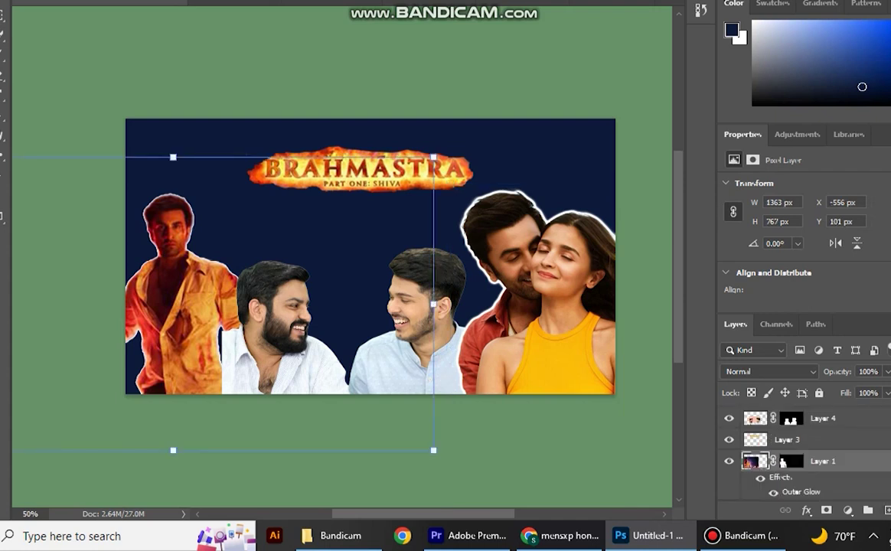
{"action": "scroll", "coordinate": [782, 463], "scroll_direction": "up", "scroll_amount": 2}
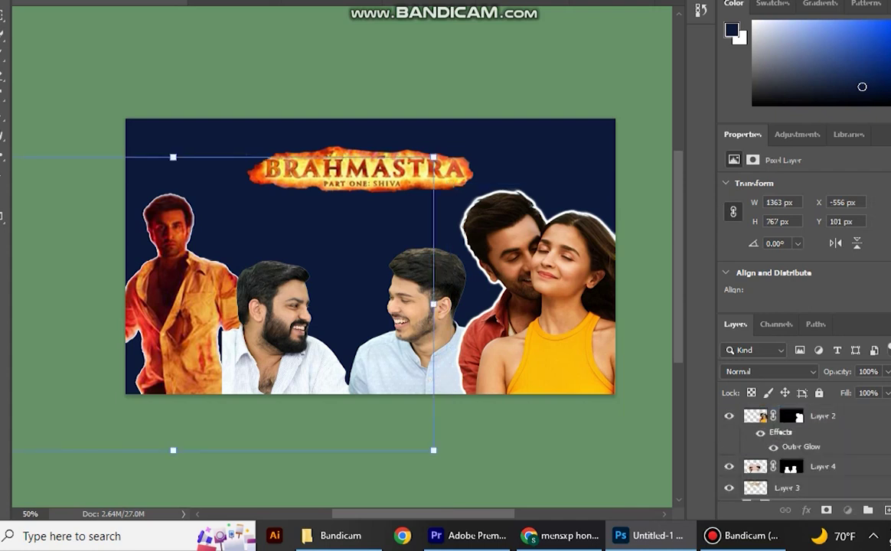
Move the two-men cutout, Layer 4, above the couple's Layer 2 and select the fire-lit actor's Layer 1.
{"action": "left_click_drag", "start_coordinate": [823, 467], "coordinate": [823, 410]}
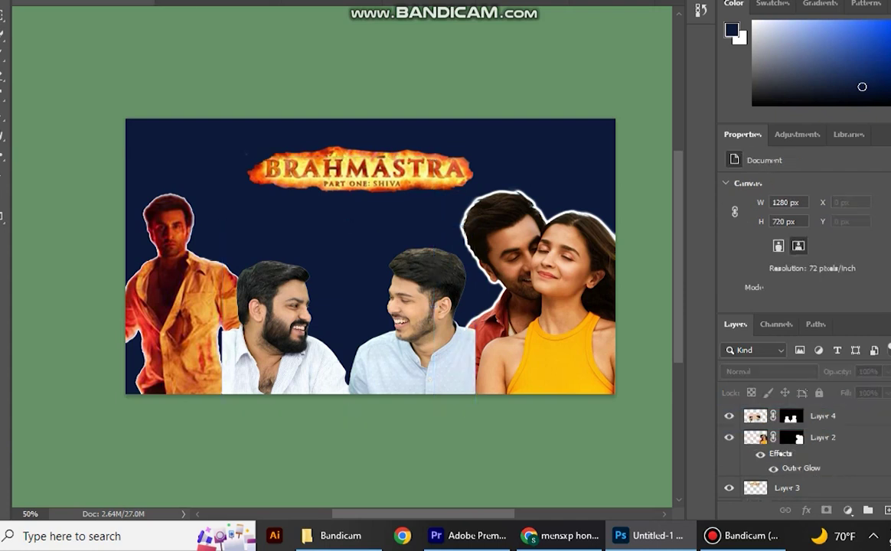
{"action": "scroll", "coordinate": [782, 463], "scroll_direction": "down", "scroll_amount": 2}
{"action": "left_click", "coordinate": [783, 462]}
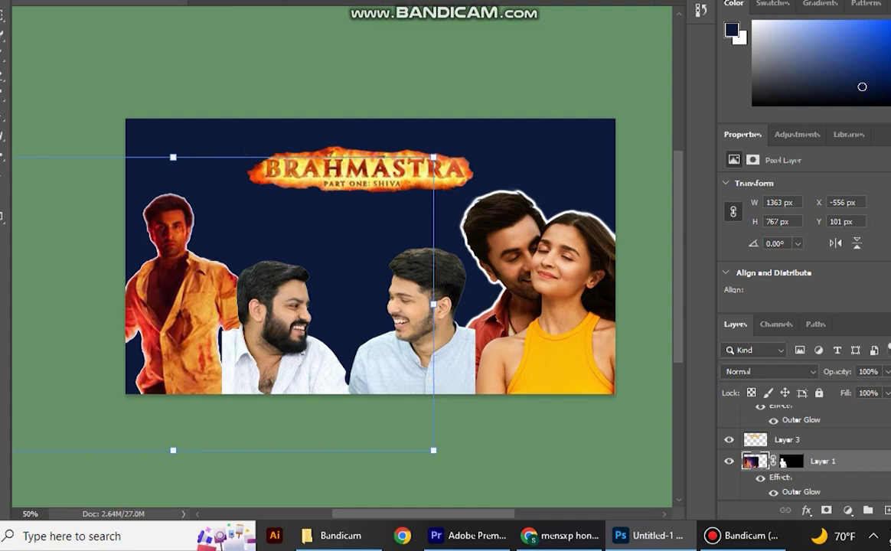
{"action": "left_click_drag", "start_coordinate": [179, 268], "coordinate": [170, 264]}
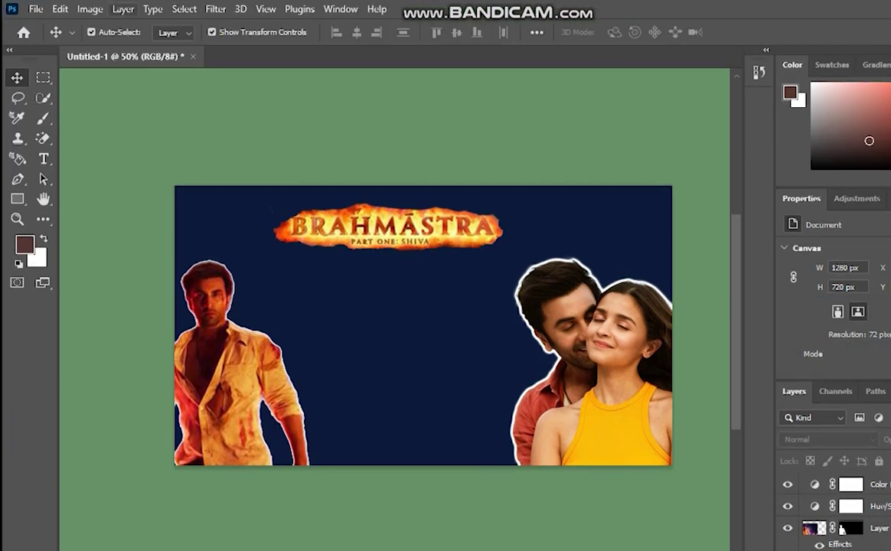
Open the photo of the man in a white blazer from the Downloads folder and remove its pink background.
{"action": "left_click", "coordinate": [62, 6]}
{"action": "left_click", "coordinate": [36, 8]}
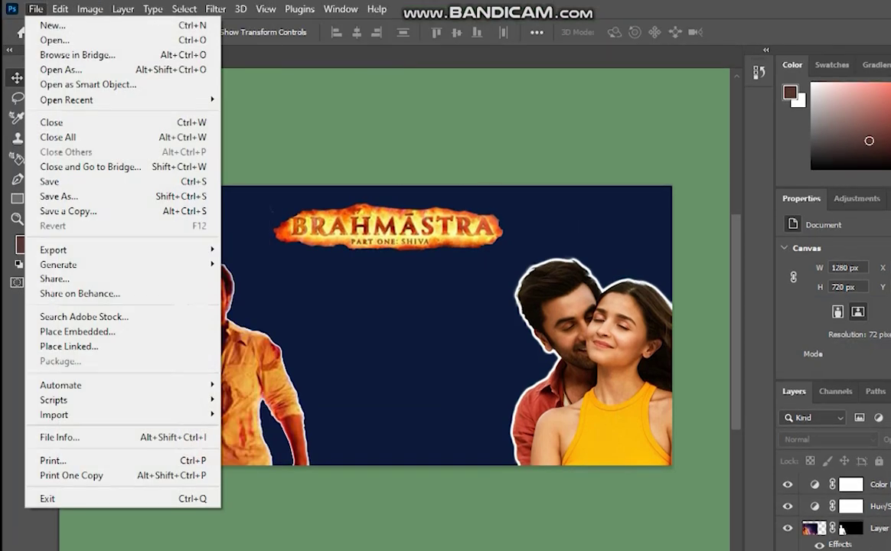
{"action": "left_click", "coordinate": [46, 38]}
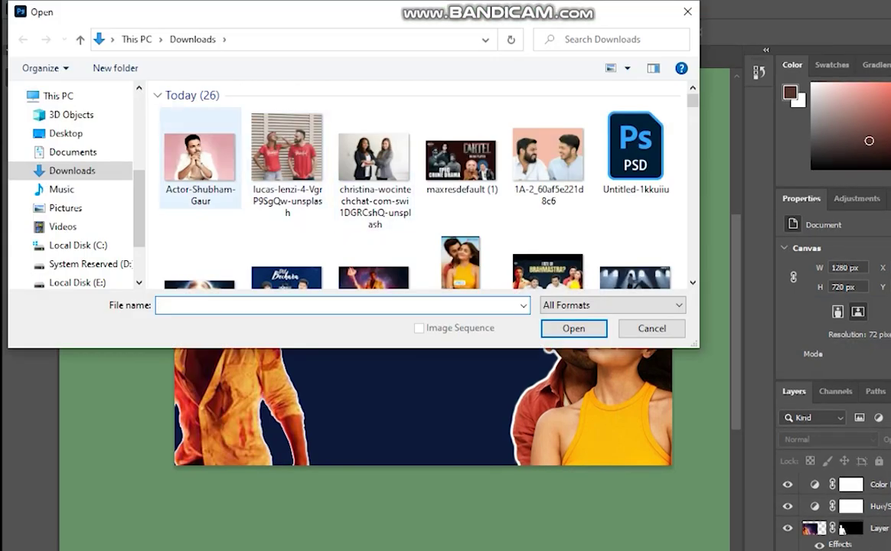
{"action": "left_click", "coordinate": [200, 160]}
{"action": "left_click", "coordinate": [574, 329]}
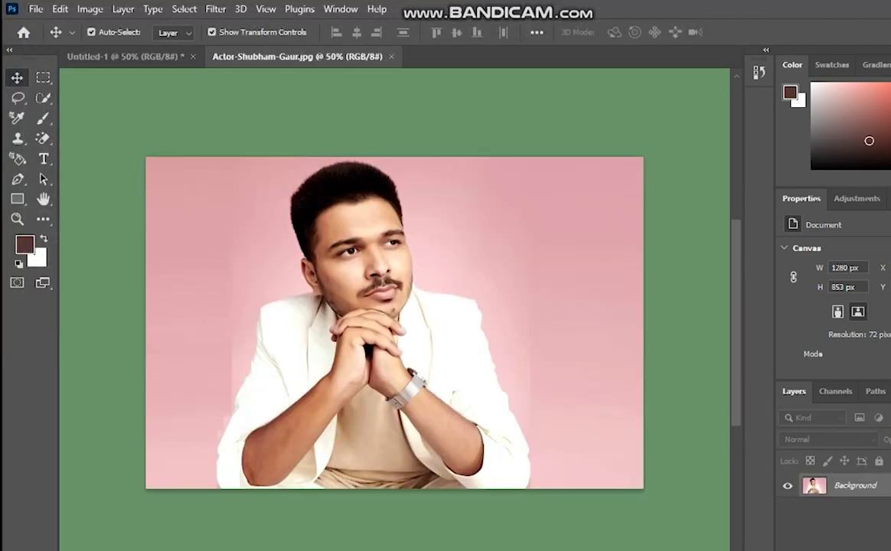
{"action": "left_click", "coordinate": [887, 472]}
{"action": "scroll", "coordinate": [850, 291], "scroll_direction": "down", "scroll_amount": 5}
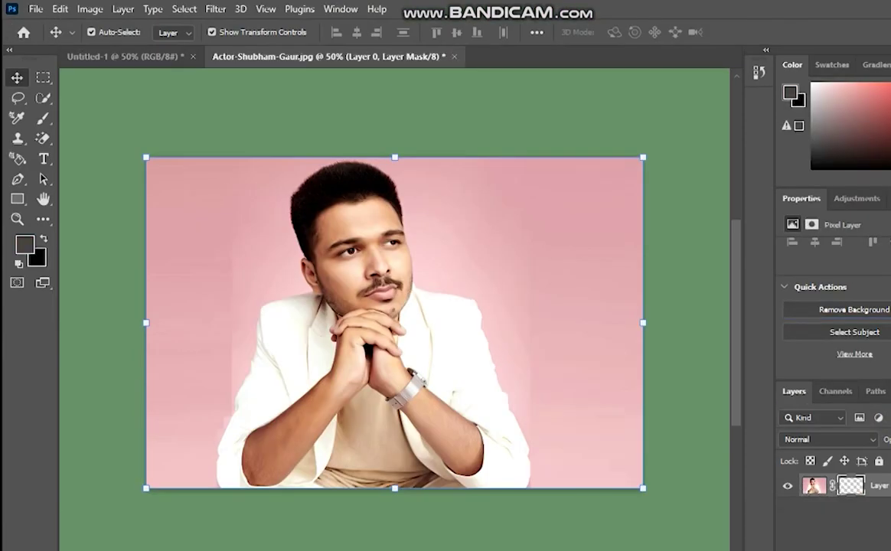
Copy the white-blazer man's cutout into the Untitled-1 thumbnail and move it between the two actor cutouts.
{"action": "left_click_drag", "start_coordinate": [368, 285], "coordinate": [132, 59]}
{"action": "key", "text": "ctrl+v"}
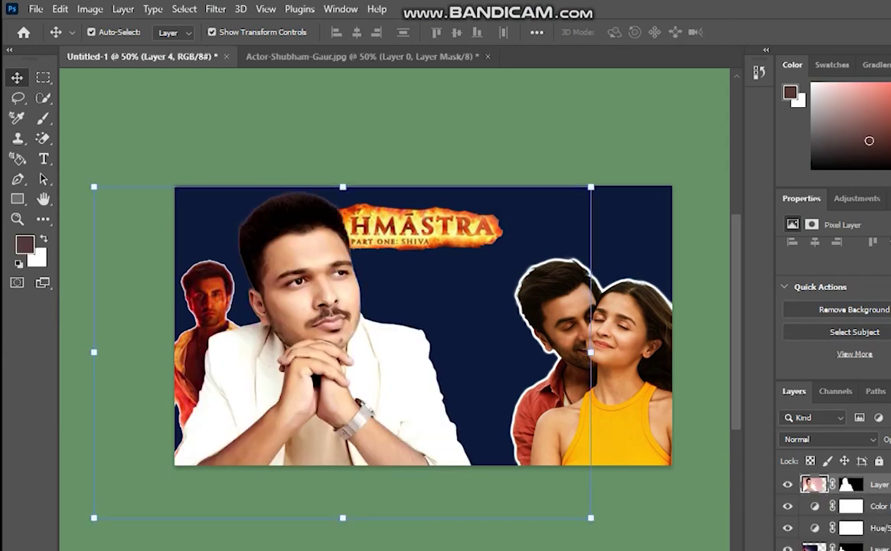
{"action": "left_click_drag", "start_coordinate": [389, 353], "coordinate": [482, 378]}
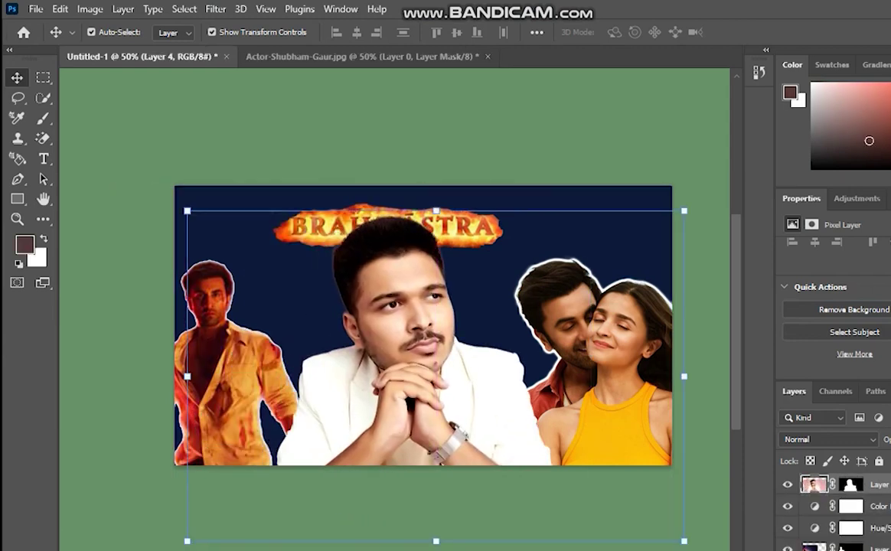
Scale the white-blazer man's cutout to 62.35% and center it at about X 627 px, Y 555 px, below the Brahmastra logo.
{"action": "key", "text": "ctrl+t"}
{"action": "left_click_drag", "start_coordinate": [684, 211], "coordinate": [522, 319]}
{"action": "left_click_drag", "start_coordinate": [361, 370], "coordinate": [425, 338]}
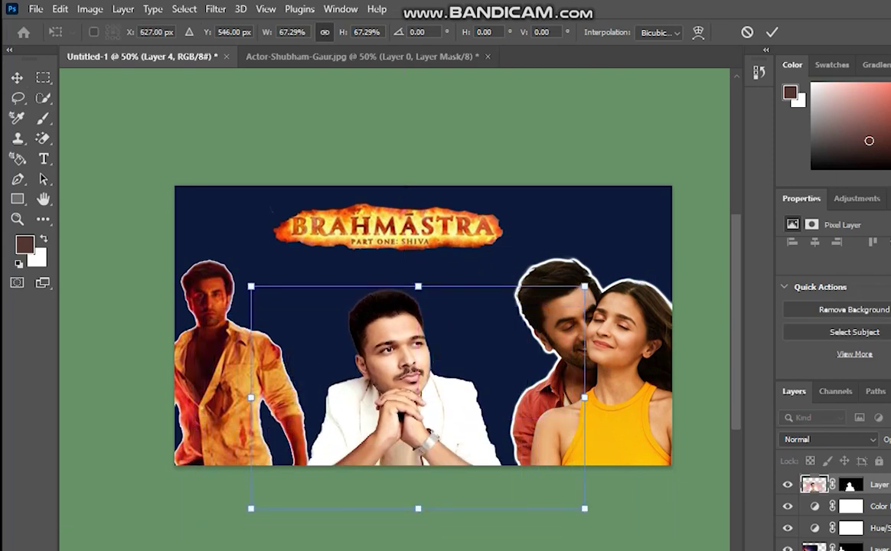
{"action": "left_click_drag", "start_coordinate": [251, 286], "coordinate": [293, 314]}
{"action": "left_click_drag", "start_coordinate": [413, 367], "coordinate": [393, 356]}
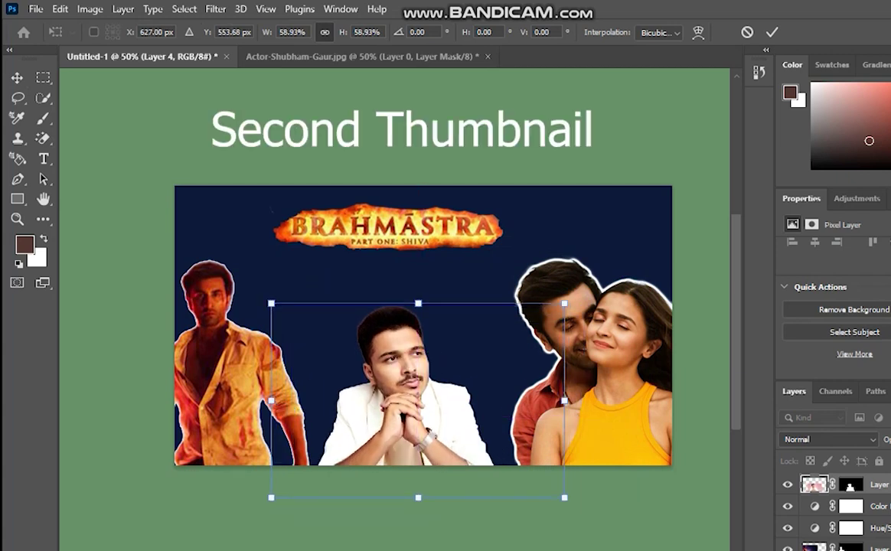
{"action": "left_click_drag", "start_coordinate": [271, 304], "coordinate": [254, 293]}
{"action": "left_click_drag", "start_coordinate": [376, 386], "coordinate": [385, 393]}
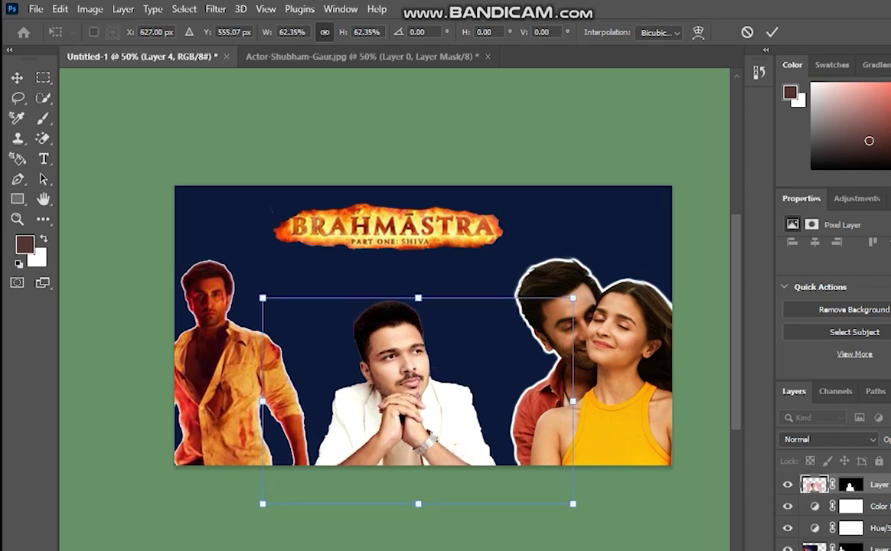
{"action": "key", "text": "Return"}
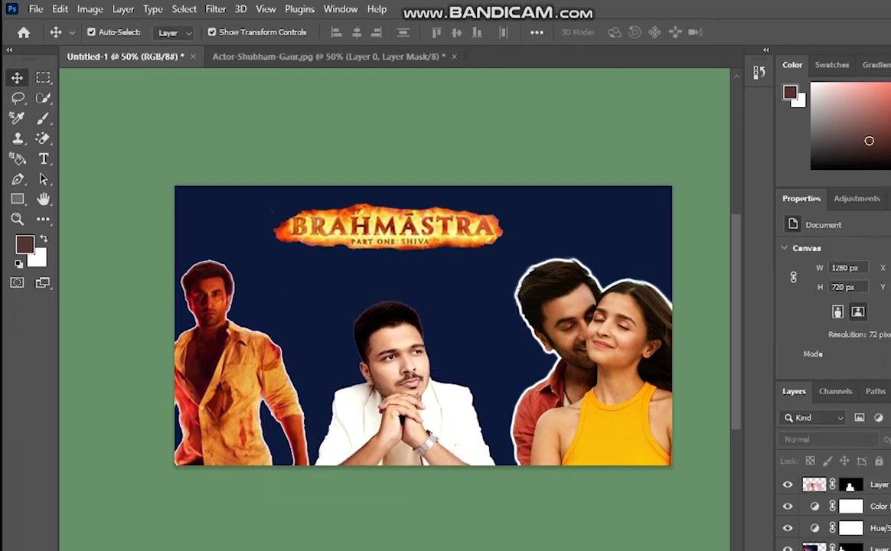